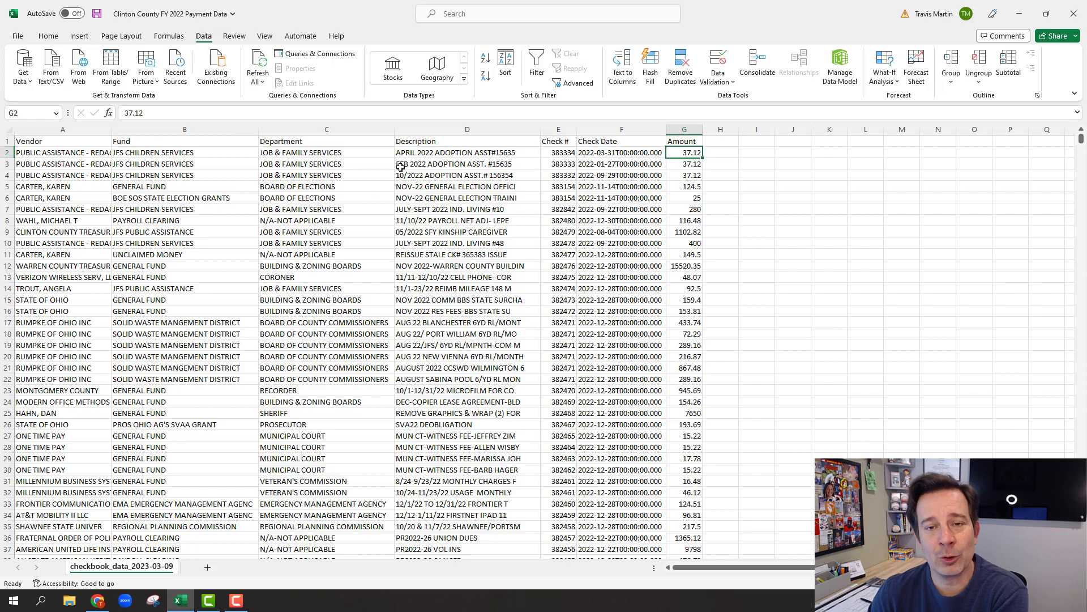
- Examine the payment amounts in the Clinton County FY 2022 checkbook data
{"action": "scroll", "coordinate": [737, 275], "scroll_direction": "down", "scroll_amount": 5}
{"action": "scroll", "coordinate": [660, 303], "scroll_direction": "up", "scroll_amount": 5}
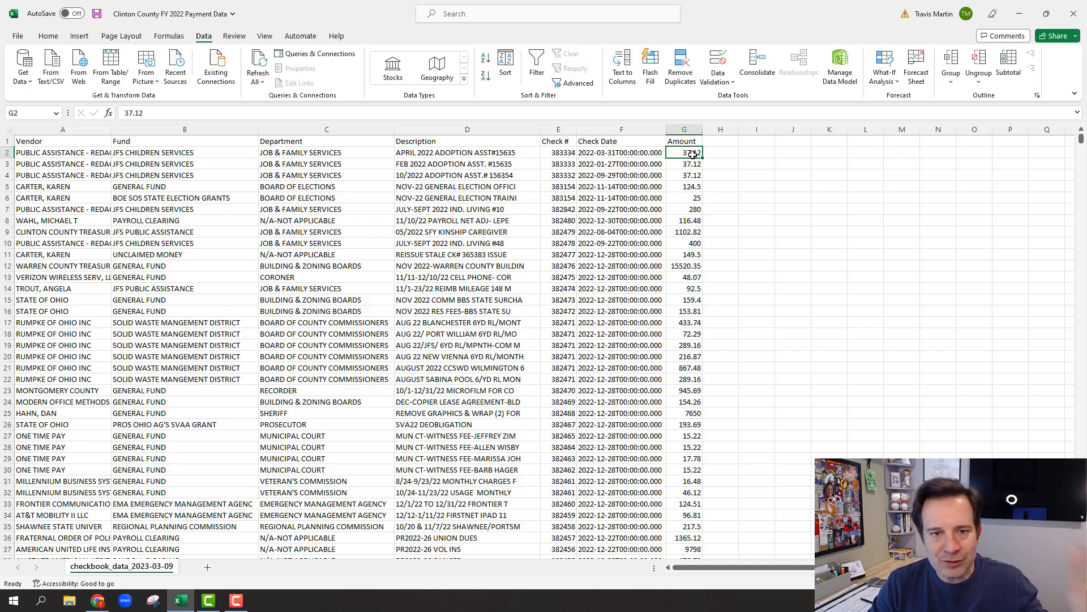
{"action": "left_click", "coordinate": [699, 222]}
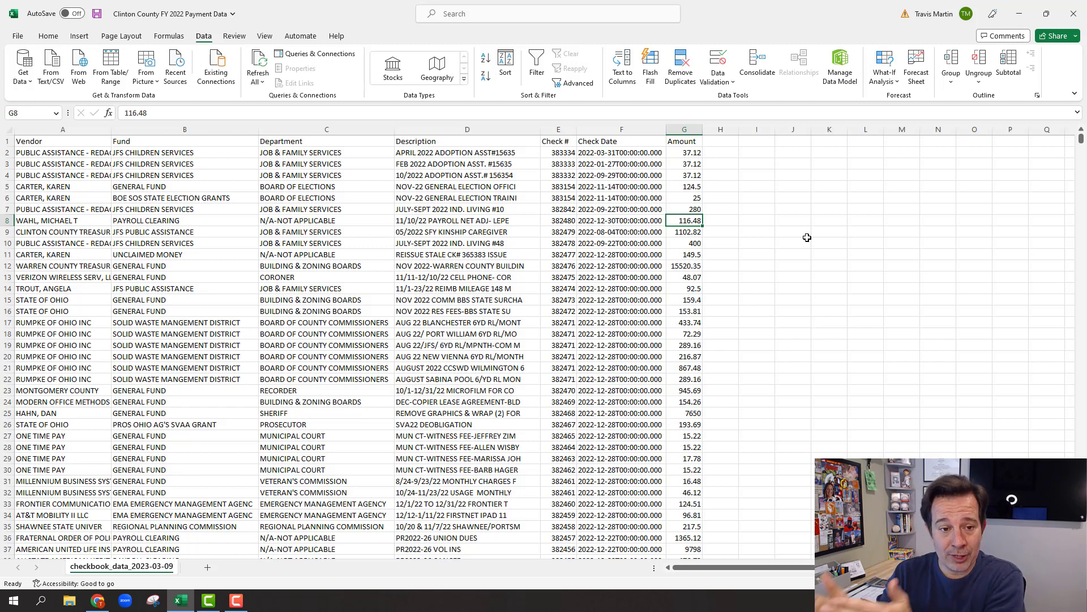
{"action": "left_click", "coordinate": [685, 154]}
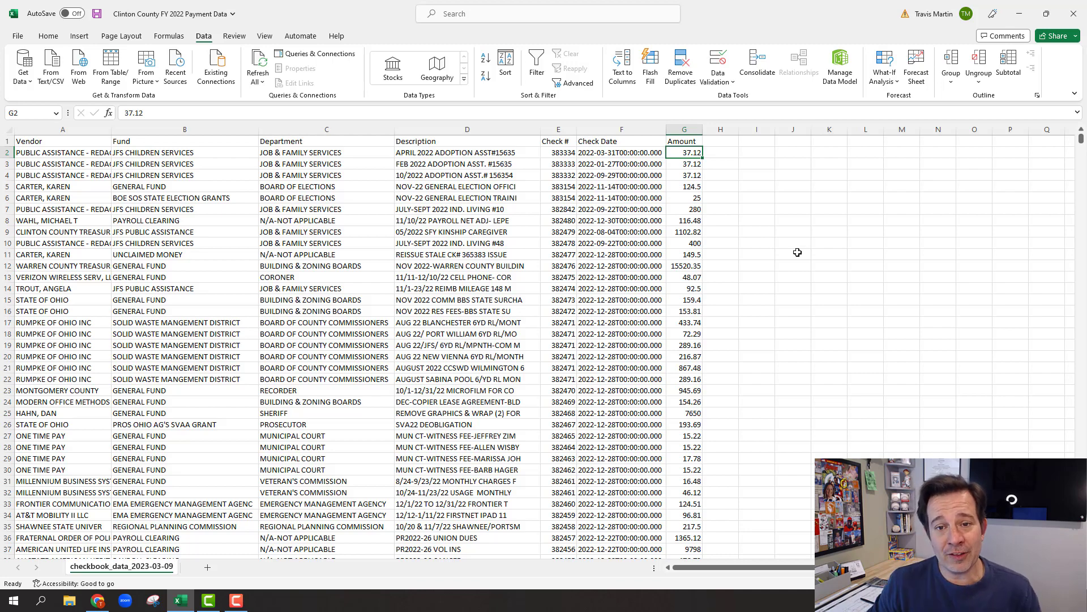
- Switch to the Canvas assignment page in Chrome and examine the Benford's Law first-digit probability table
{"action": "left_click", "coordinate": [1019, 13]}
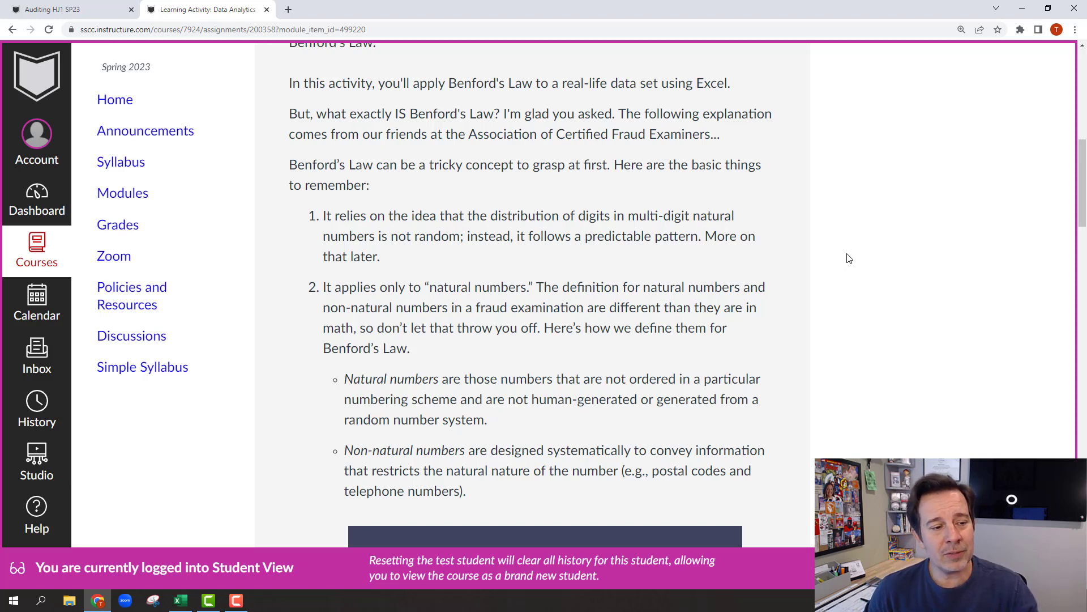
{"action": "scroll", "coordinate": [818, 270], "scroll_direction": "down", "scroll_amount": 8}
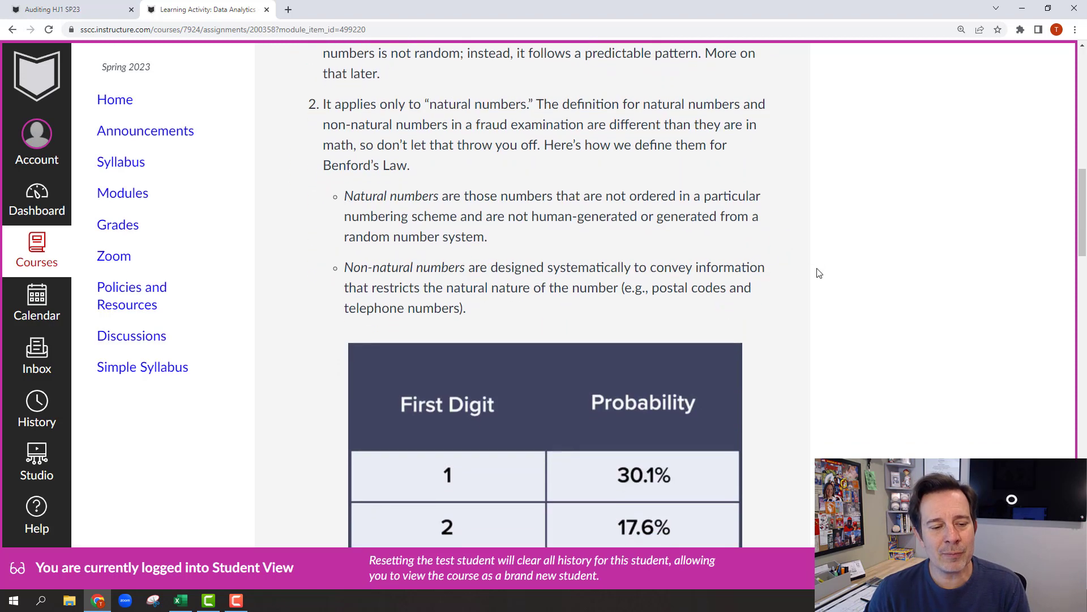
{"action": "scroll", "coordinate": [662, 240], "scroll_direction": "down", "scroll_amount": 1}
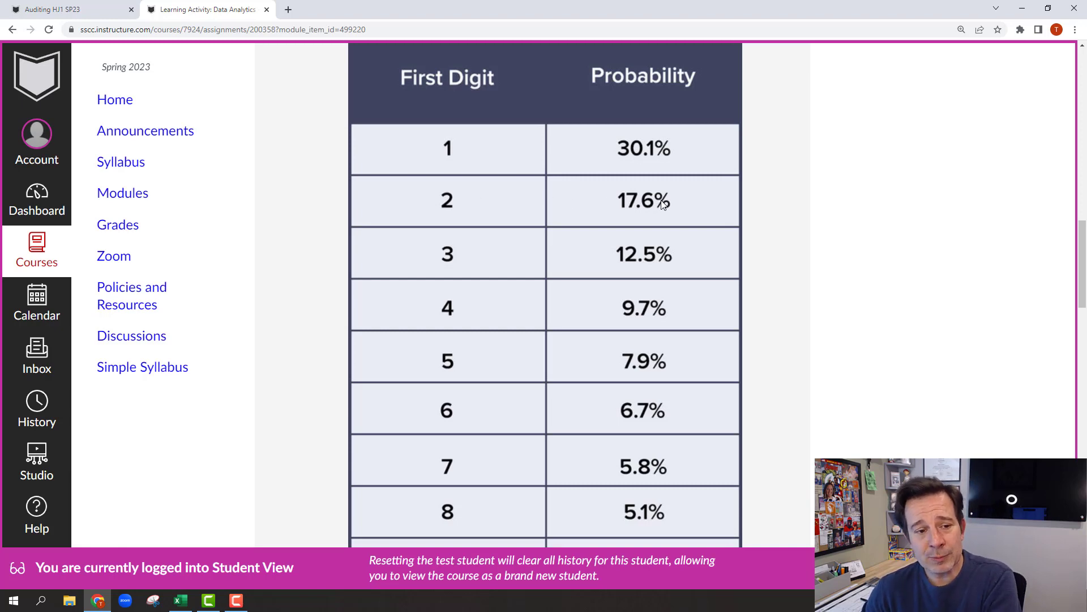
{"action": "scroll", "coordinate": [663, 204], "scroll_direction": "down", "scroll_amount": 2}
{"action": "scroll", "coordinate": [662, 205], "scroll_direction": "down", "scroll_amount": 2}
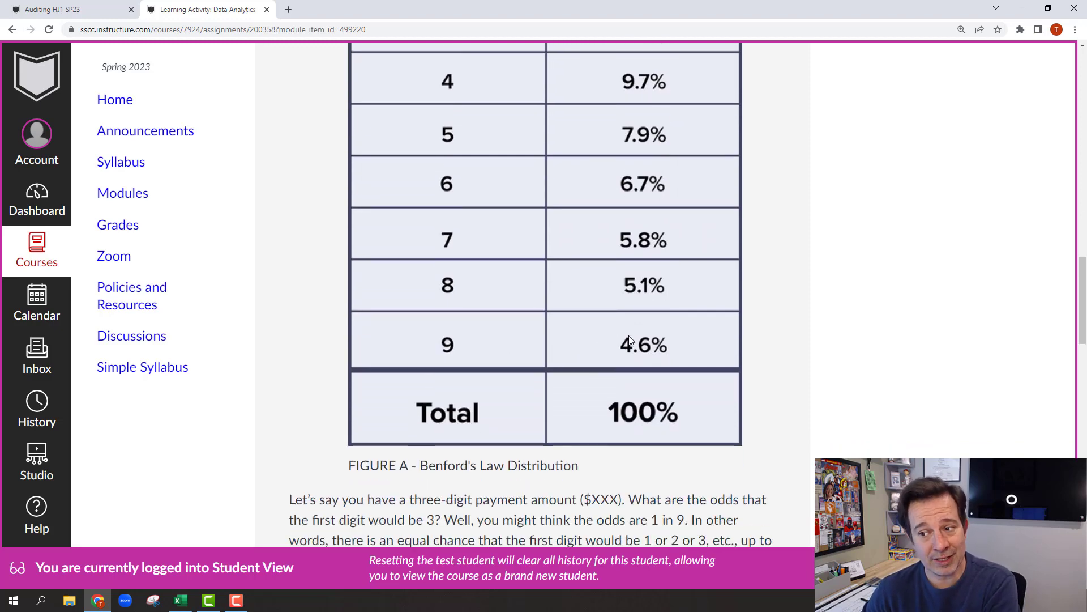
{"action": "scroll", "coordinate": [668, 337], "scroll_direction": "up", "scroll_amount": 6}
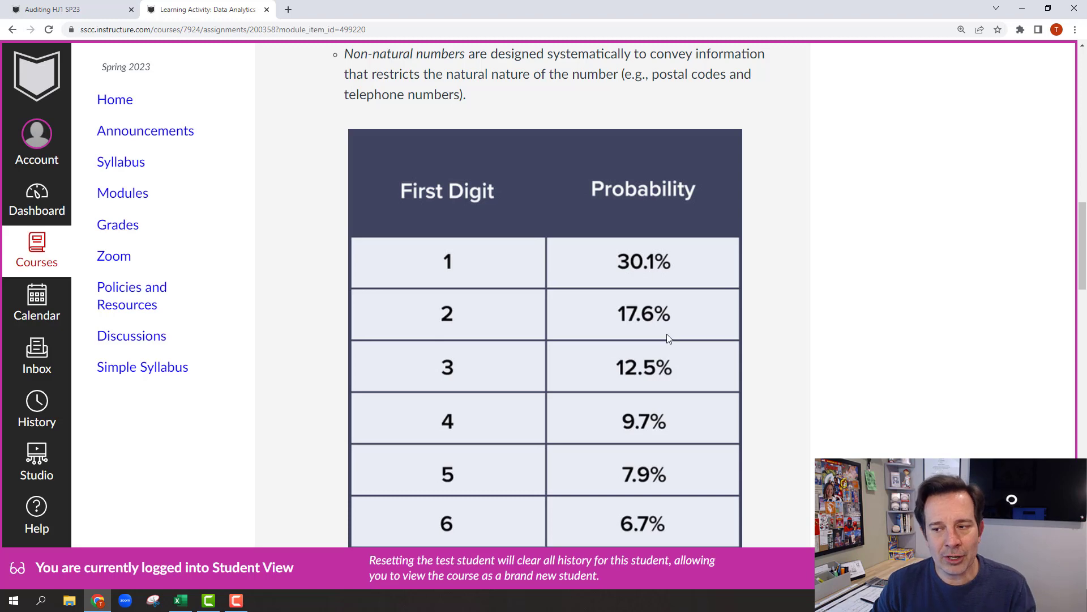
{"action": "scroll", "coordinate": [553, 254], "scroll_direction": "down", "scroll_amount": 2}
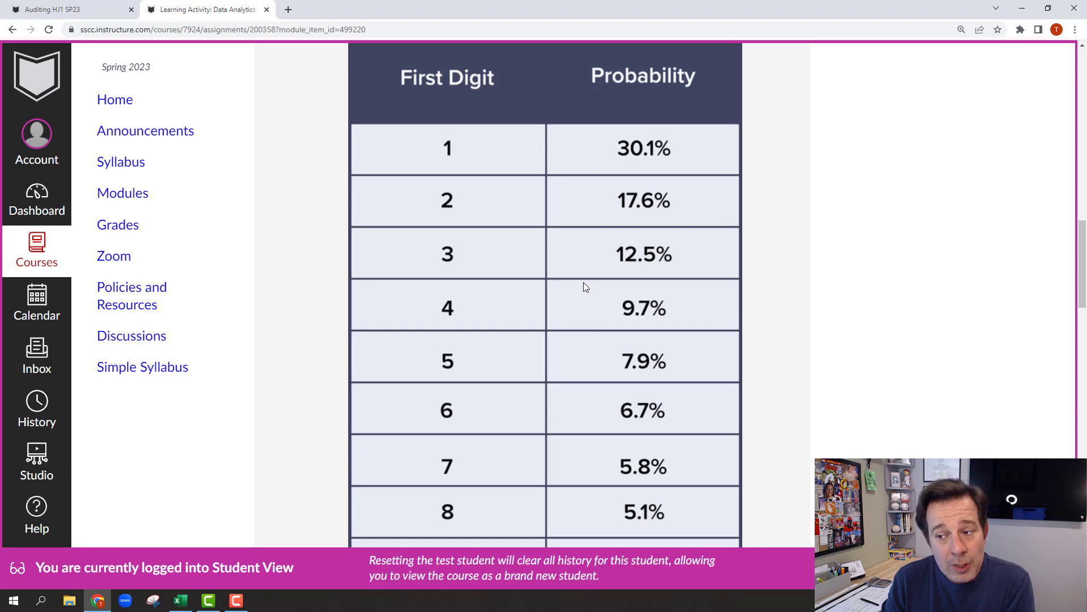
- Review the natural and non-natural number definitions alongside the first-digit distribution in the Benford's Law explanation
{"action": "scroll", "coordinate": [719, 306], "scroll_direction": "up", "scroll_amount": 6}
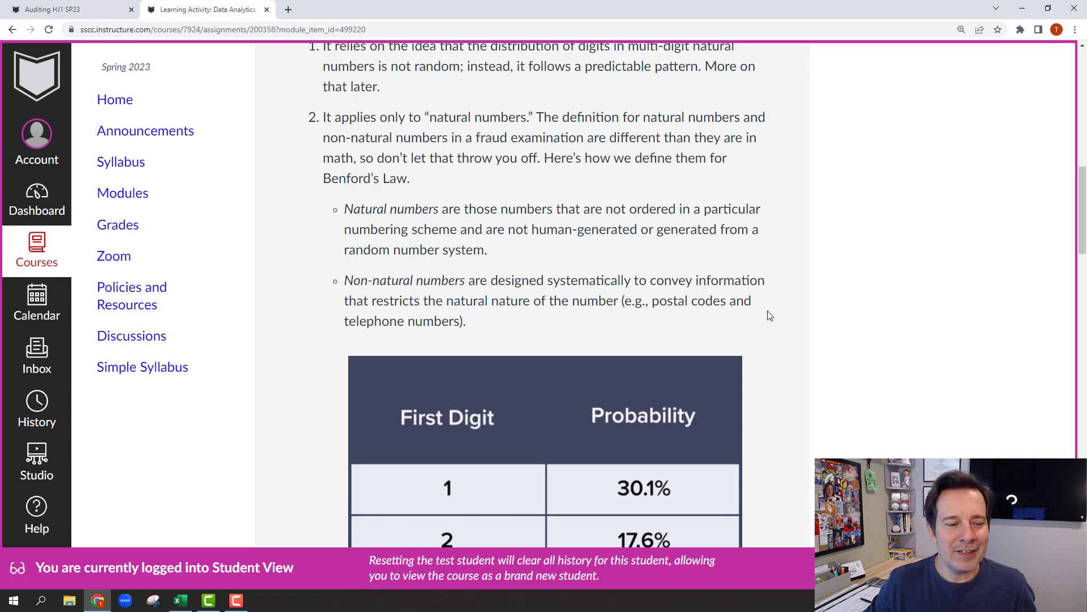
{"action": "scroll", "coordinate": [767, 323], "scroll_direction": "down", "scroll_amount": 7}
{"action": "scroll", "coordinate": [471, 481], "scroll_direction": "up", "scroll_amount": 3}
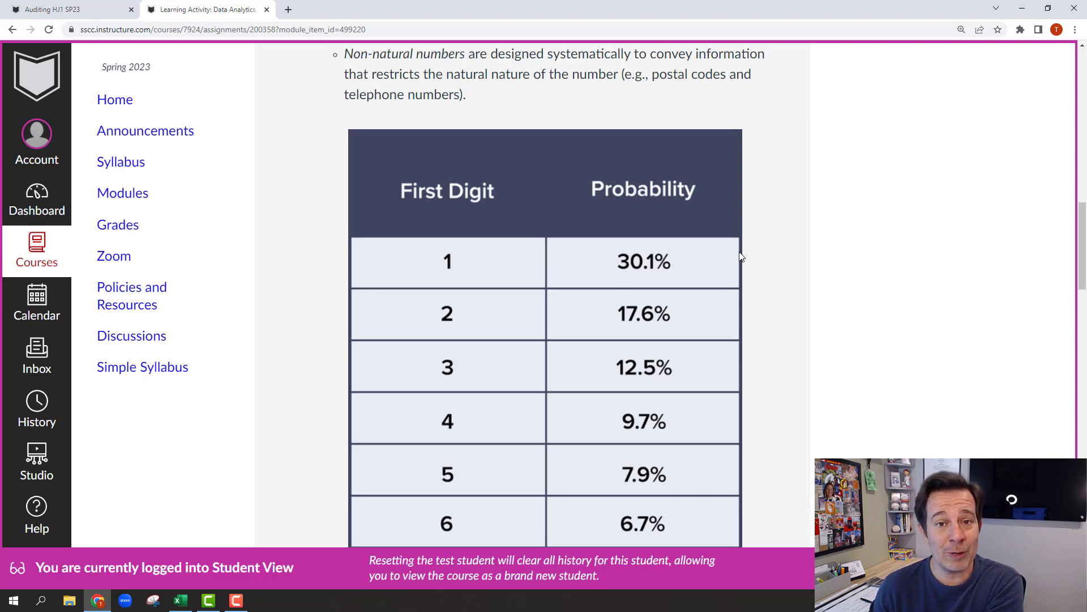
{"action": "scroll", "coordinate": [804, 238], "scroll_direction": "down", "scroll_amount": 5}
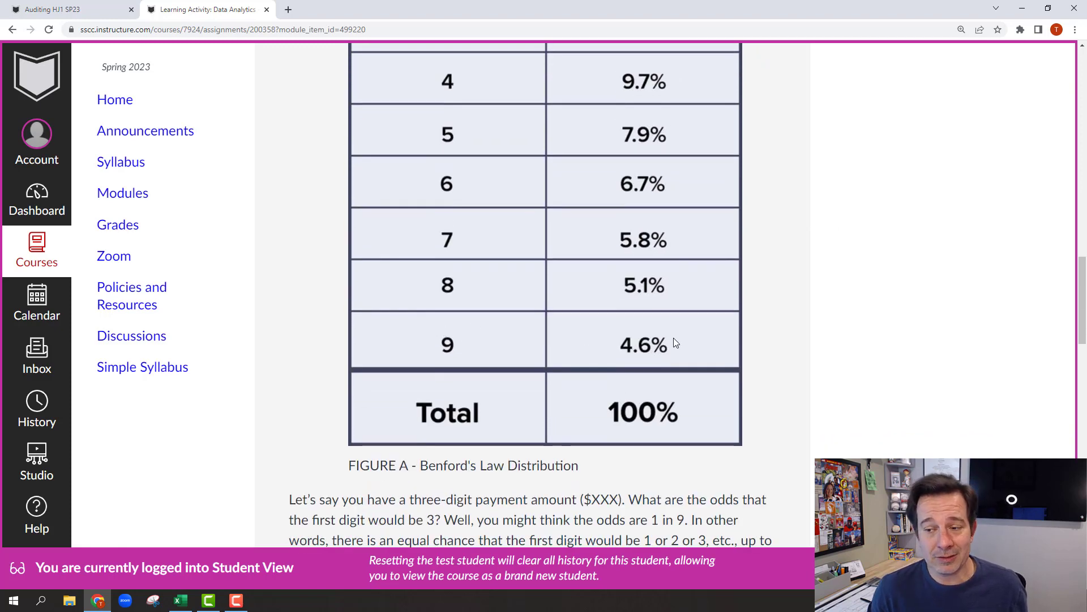
{"action": "scroll", "coordinate": [691, 331], "scroll_direction": "up", "scroll_amount": 4}
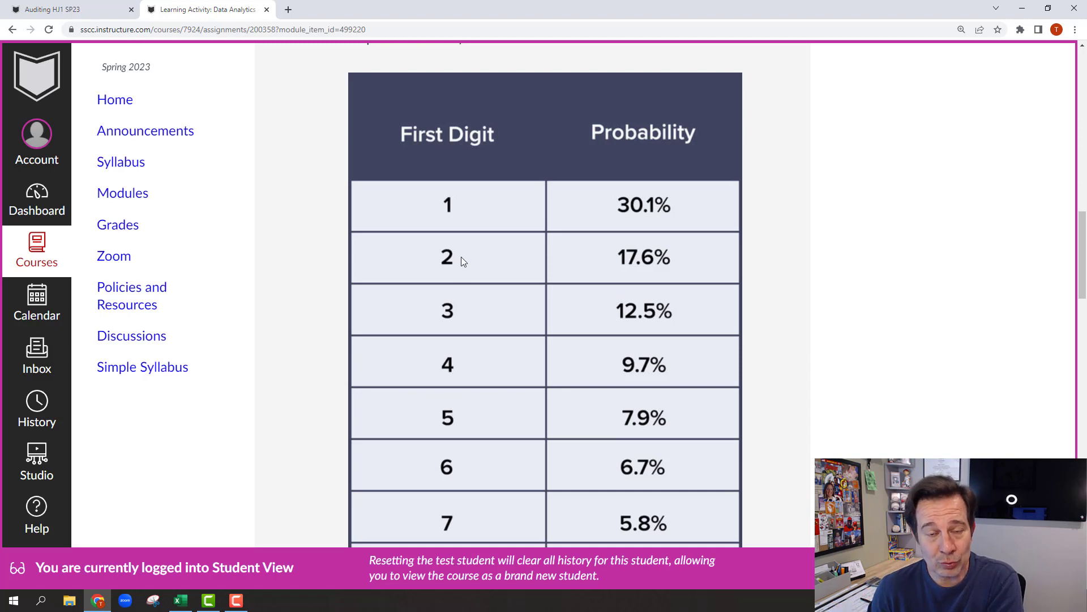
{"action": "scroll", "coordinate": [762, 367], "scroll_direction": "up", "scroll_amount": 5}
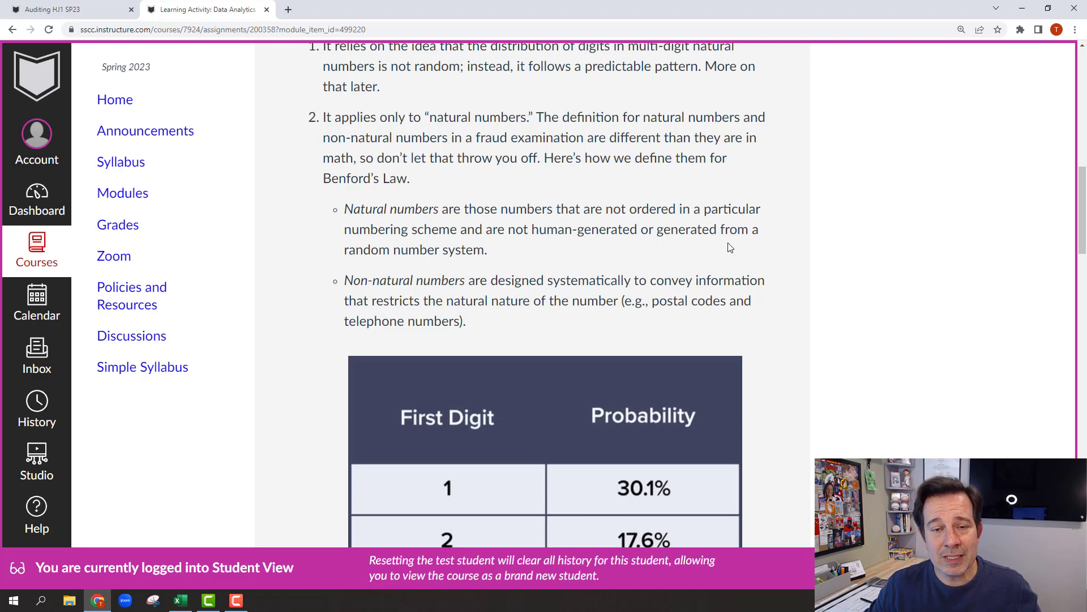
{"action": "scroll", "coordinate": [711, 311], "scroll_direction": "down", "scroll_amount": 3}
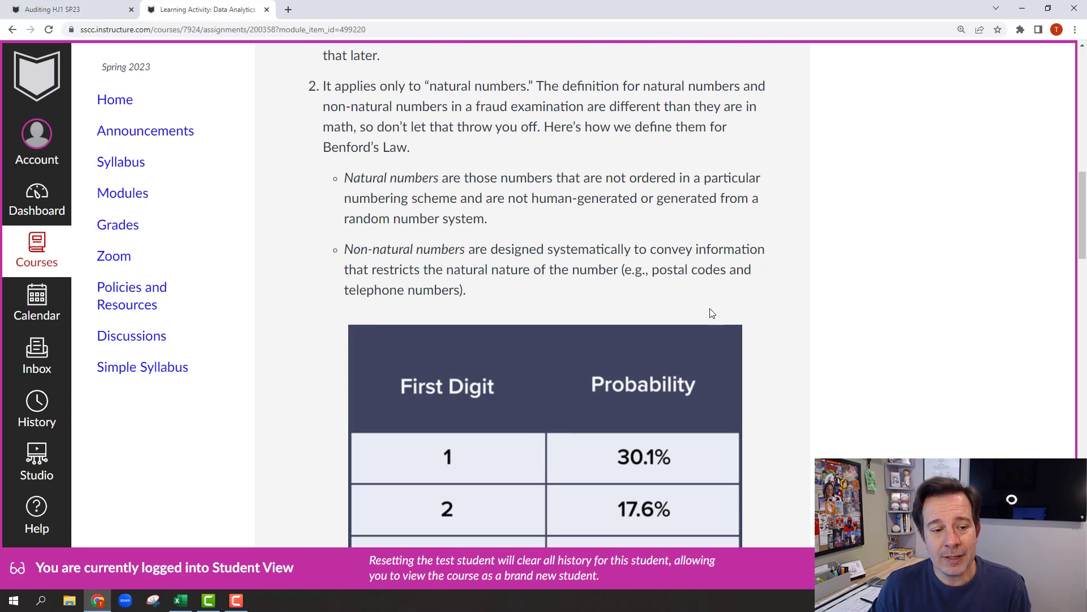
{"action": "scroll", "coordinate": [696, 342], "scroll_direction": "down", "scroll_amount": 2}
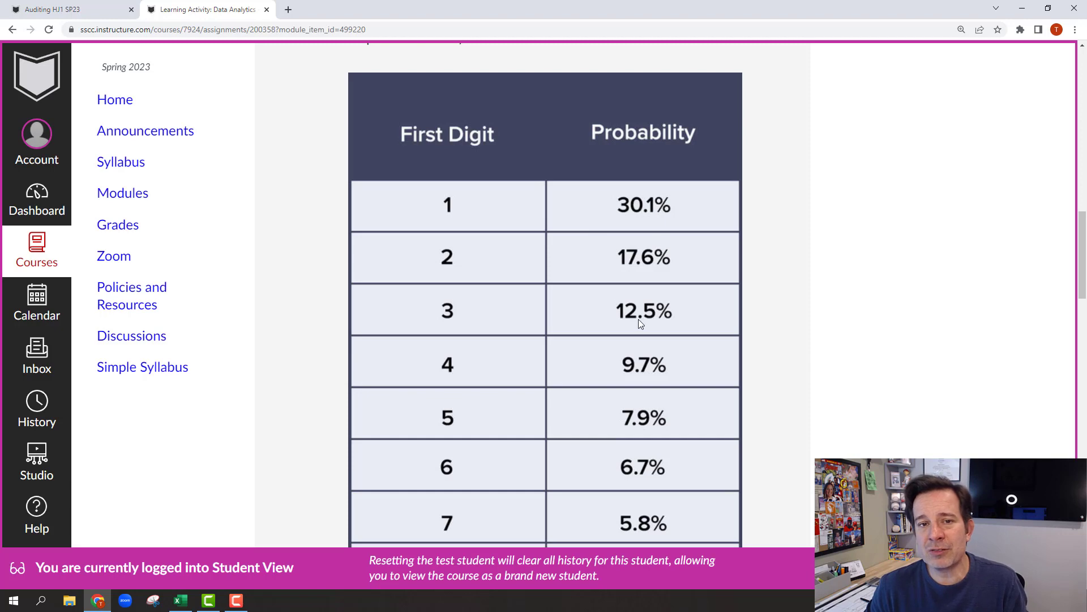
{"action": "scroll", "coordinate": [638, 319], "scroll_direction": "down", "scroll_amount": 2}
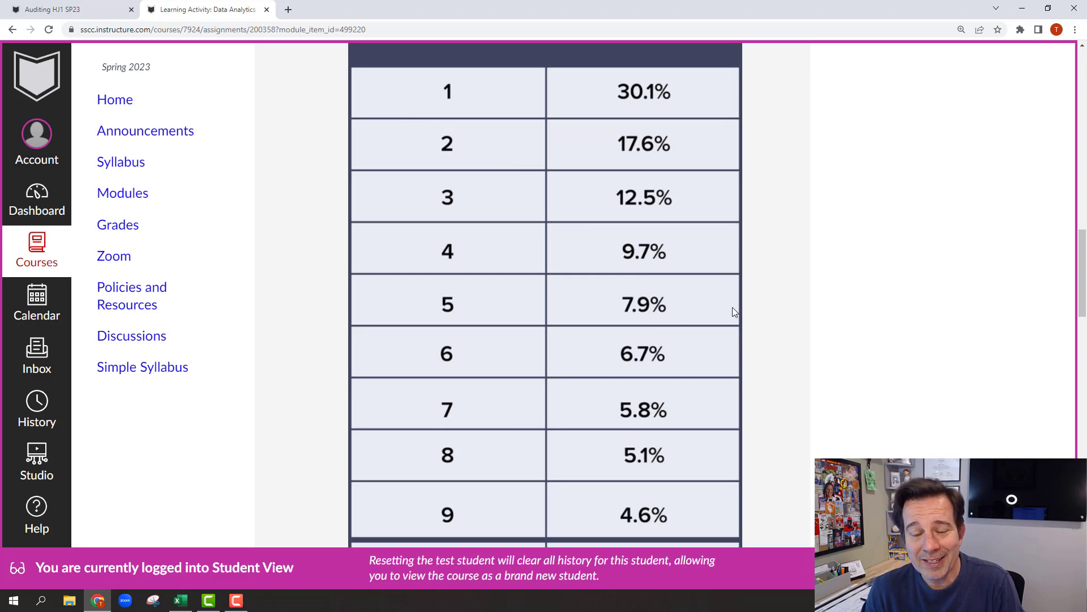
{"action": "scroll", "coordinate": [806, 266], "scroll_direction": "up", "scroll_amount": 1}
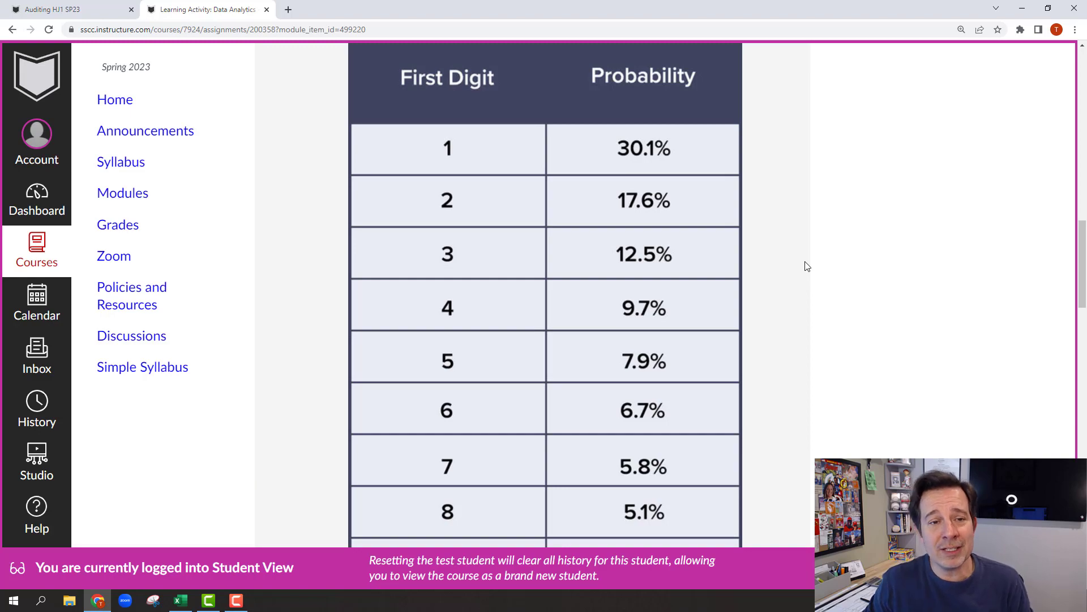
{"action": "scroll", "coordinate": [804, 266], "scroll_direction": "up", "scroll_amount": 4}
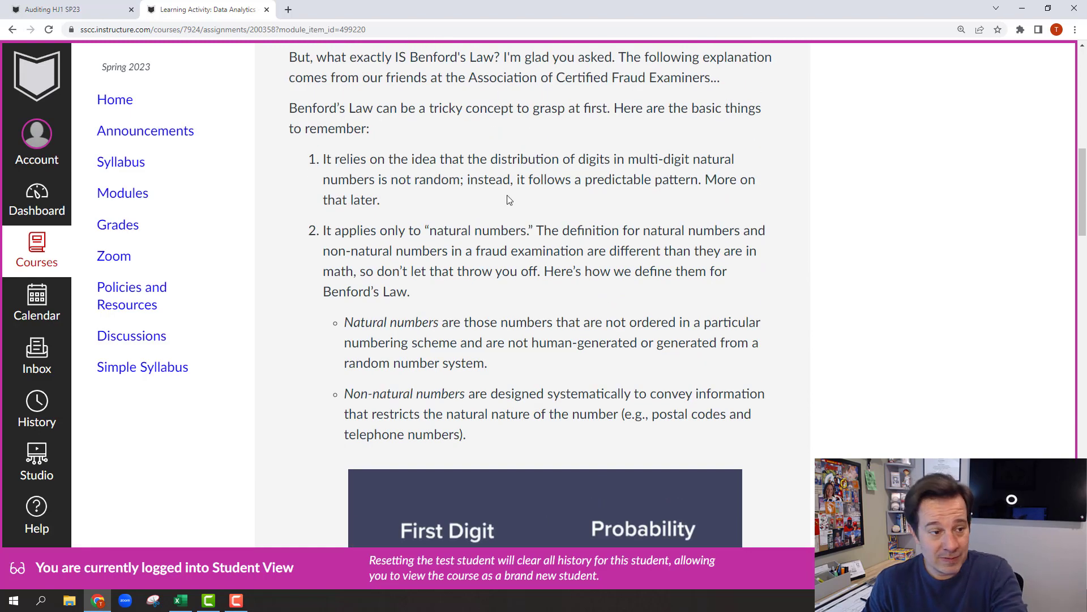
- Read the assignment's instructions and its list of vendor payment data sets below the Benford's Law explanation
{"action": "scroll", "coordinate": [613, 213], "scroll_direction": "up", "scroll_amount": 3}
{"action": "scroll", "coordinate": [613, 213], "scroll_direction": "down", "scroll_amount": 6}
{"action": "scroll", "coordinate": [623, 232], "scroll_direction": "down", "scroll_amount": 20}
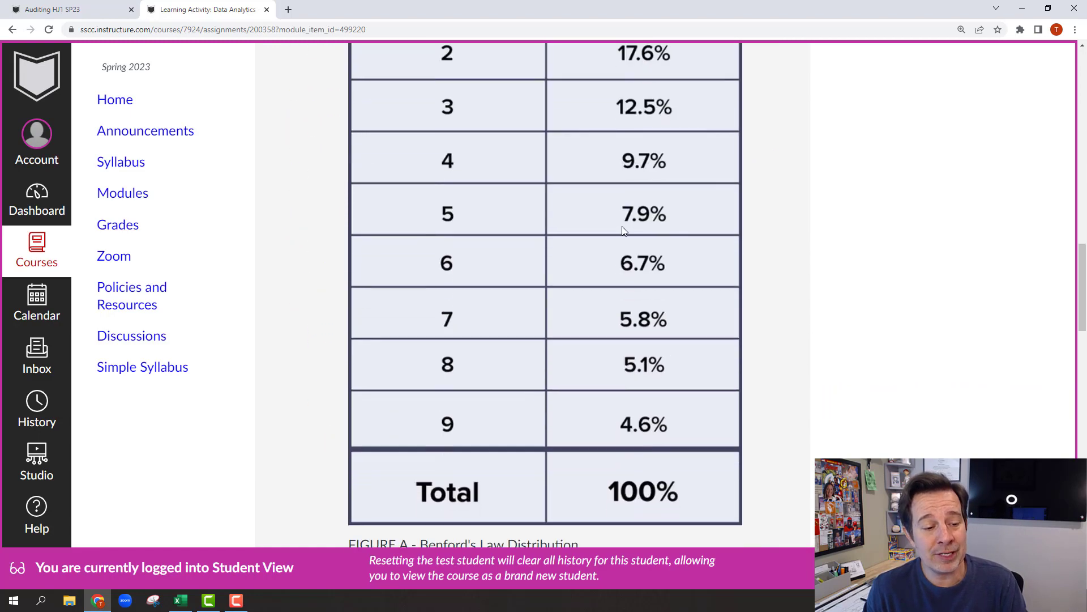
{"action": "scroll", "coordinate": [623, 231], "scroll_direction": "down", "scroll_amount": 7}
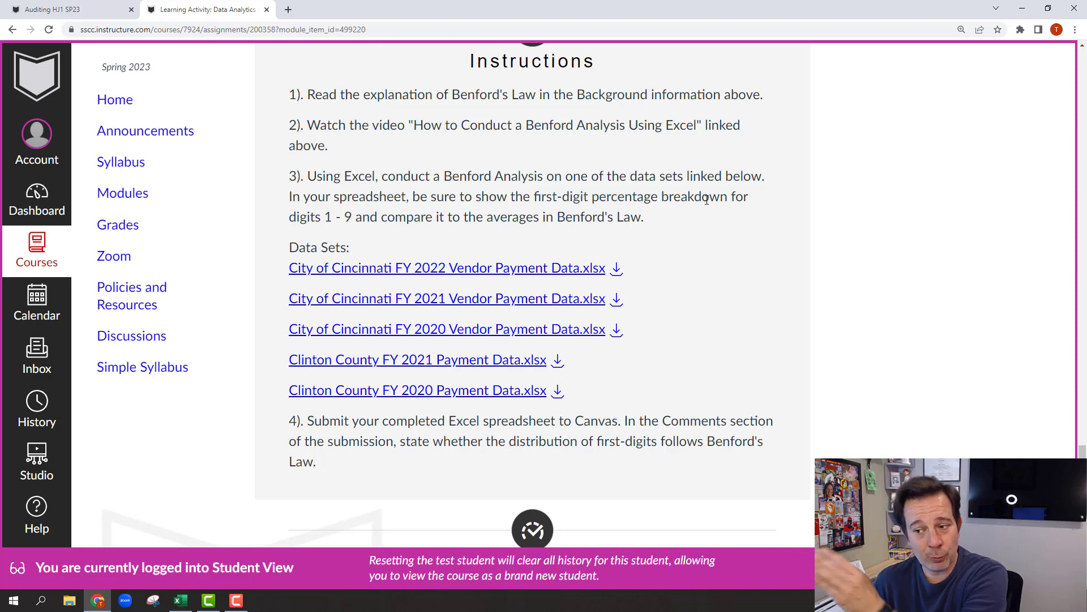
{"action": "scroll", "coordinate": [778, 181], "scroll_direction": "up", "scroll_amount": 1}
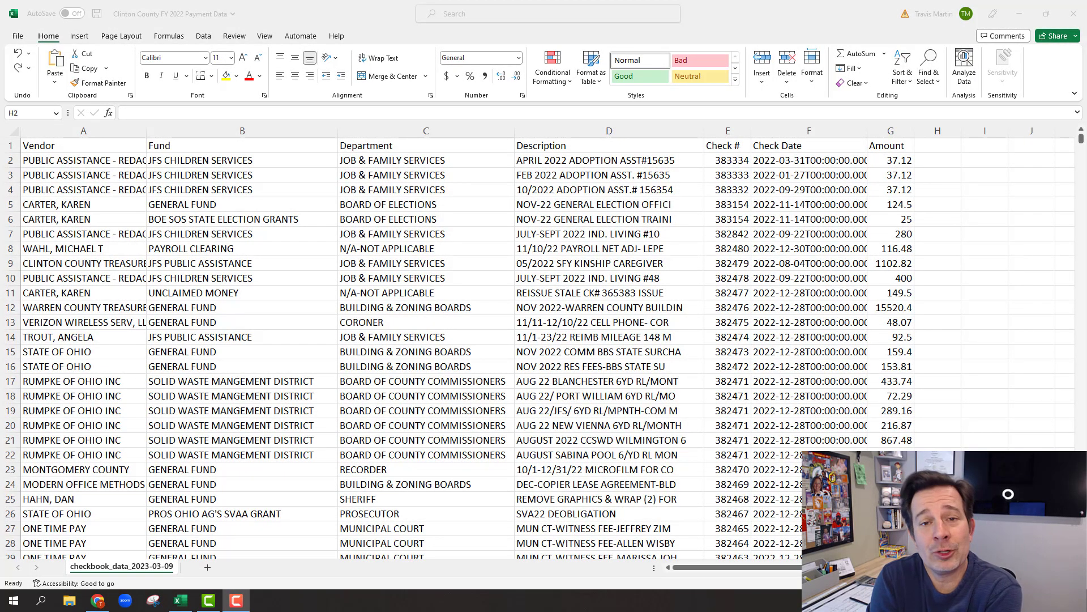
- Return to the Clinton County workbook in Excel and examine the leading digits of the values in the Amount column
{"action": "left_click", "coordinate": [380, 14]}
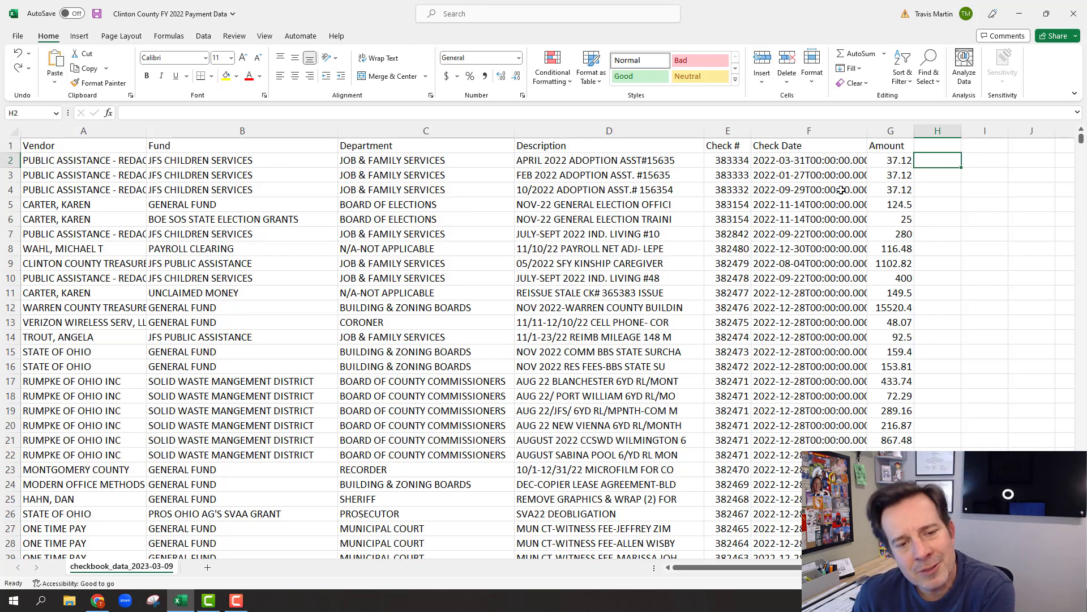
{"action": "left_click", "coordinate": [900, 163]}
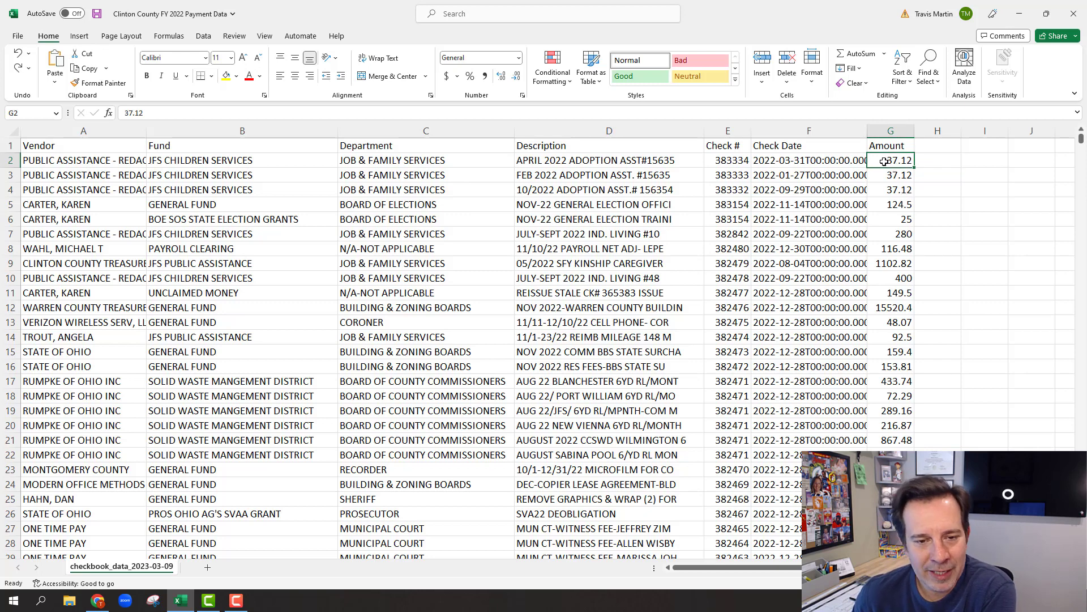
{"action": "left_click", "coordinate": [910, 218]}
{"action": "left_click", "coordinate": [901, 252]}
{"action": "left_click", "coordinate": [897, 164]}
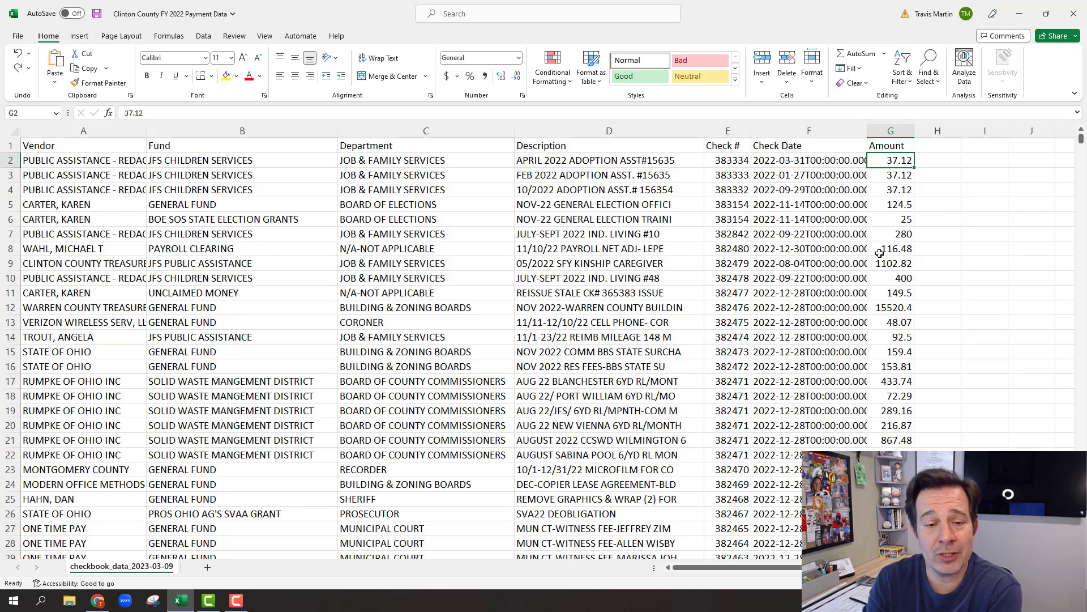
{"action": "left_click", "coordinate": [926, 159]}
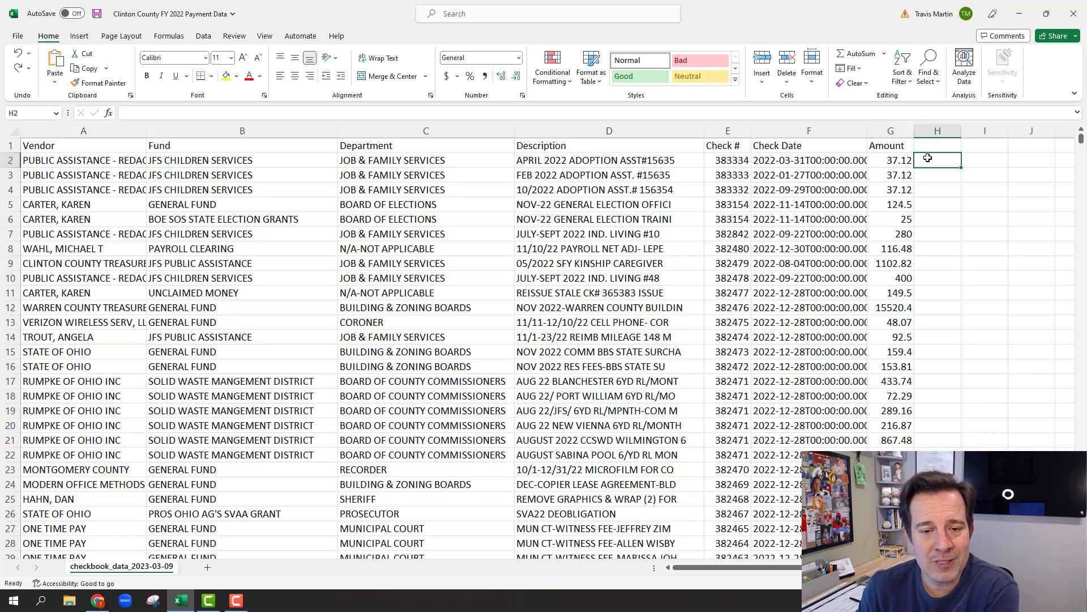
{"action": "left_click", "coordinate": [923, 252]}
{"action": "left_click", "coordinate": [939, 236]}
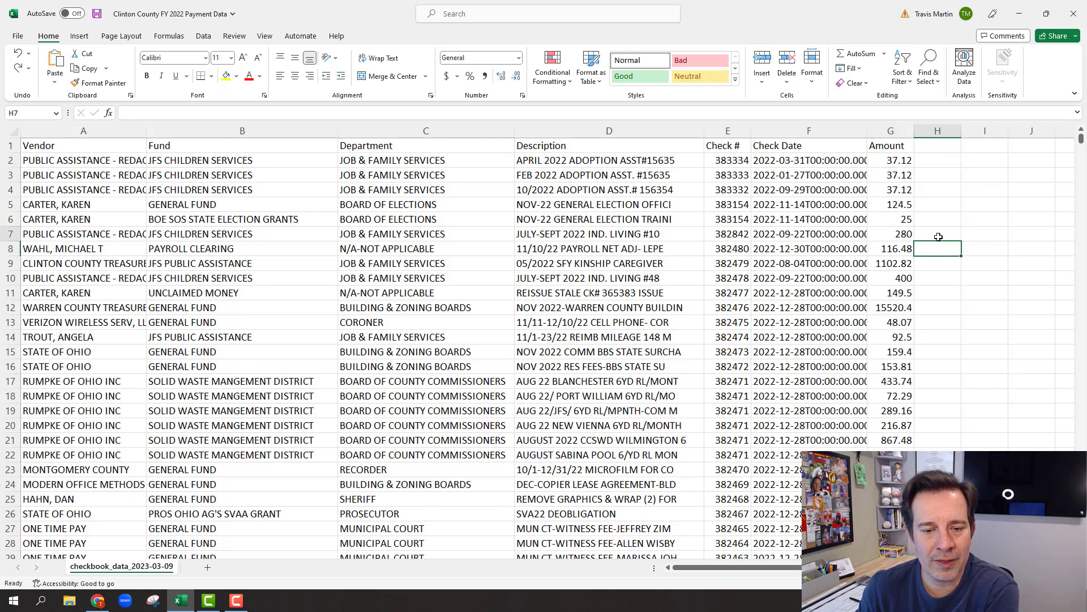
{"action": "left_click", "coordinate": [904, 394]}
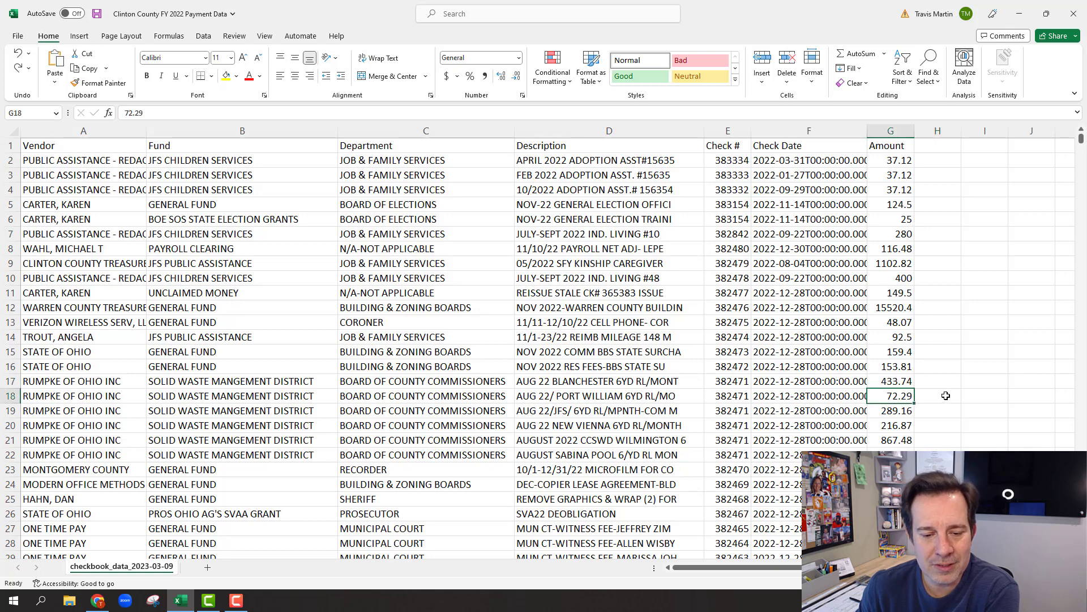
{"action": "left_click", "coordinate": [925, 435]}
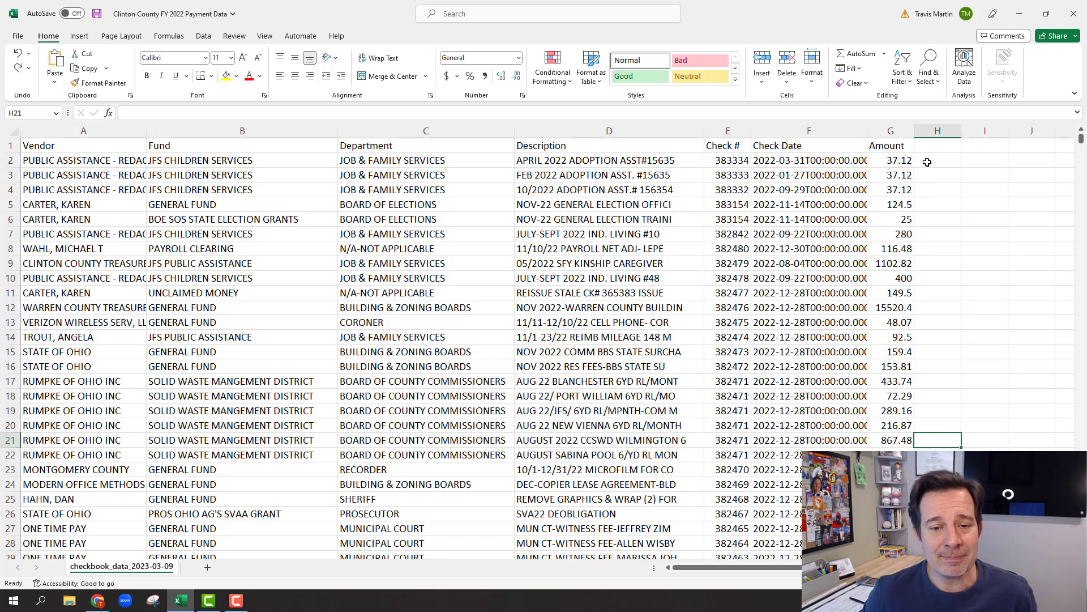
- Narrow the empty column H beside the Amount column into a thin spacer
{"action": "scroll", "coordinate": [675, 273], "scroll_direction": "up", "scroll_amount": 2}
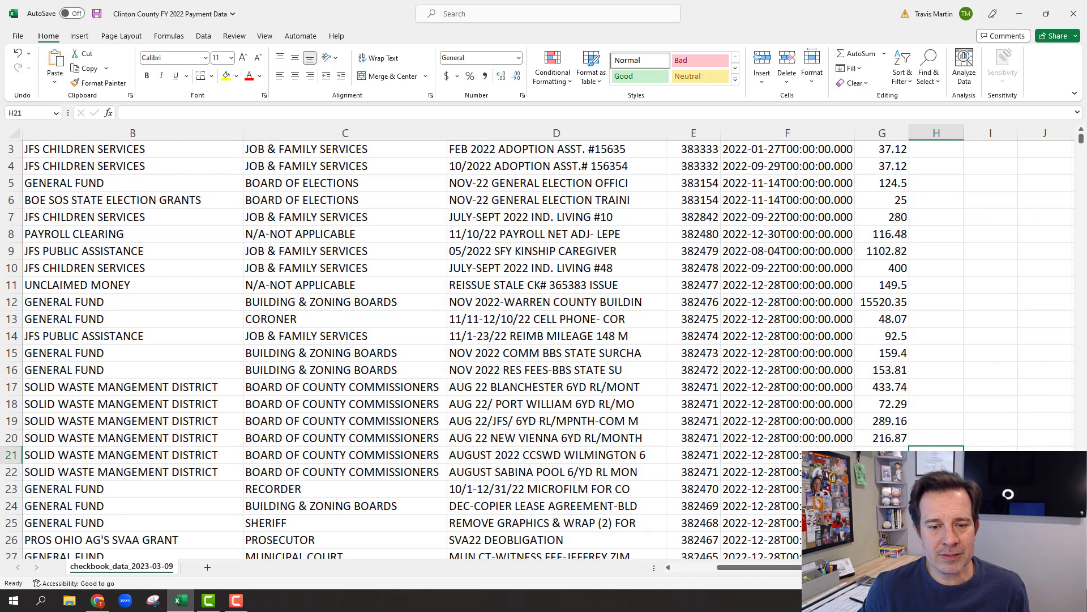
{"action": "scroll", "coordinate": [435, 257], "scroll_direction": "up", "scroll_amount": 1}
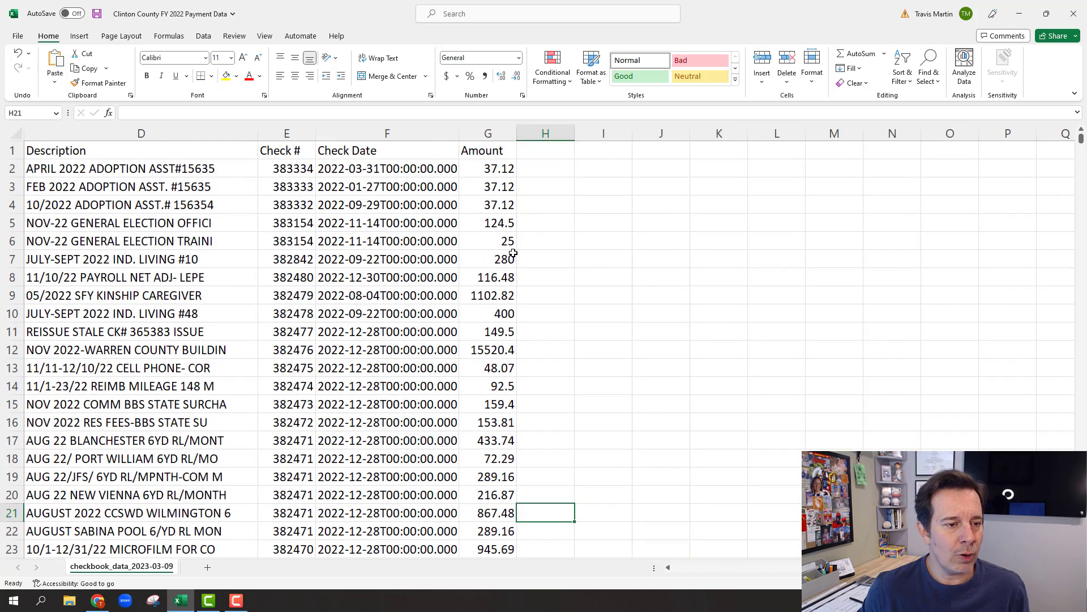
{"action": "left_click", "coordinate": [562, 167]}
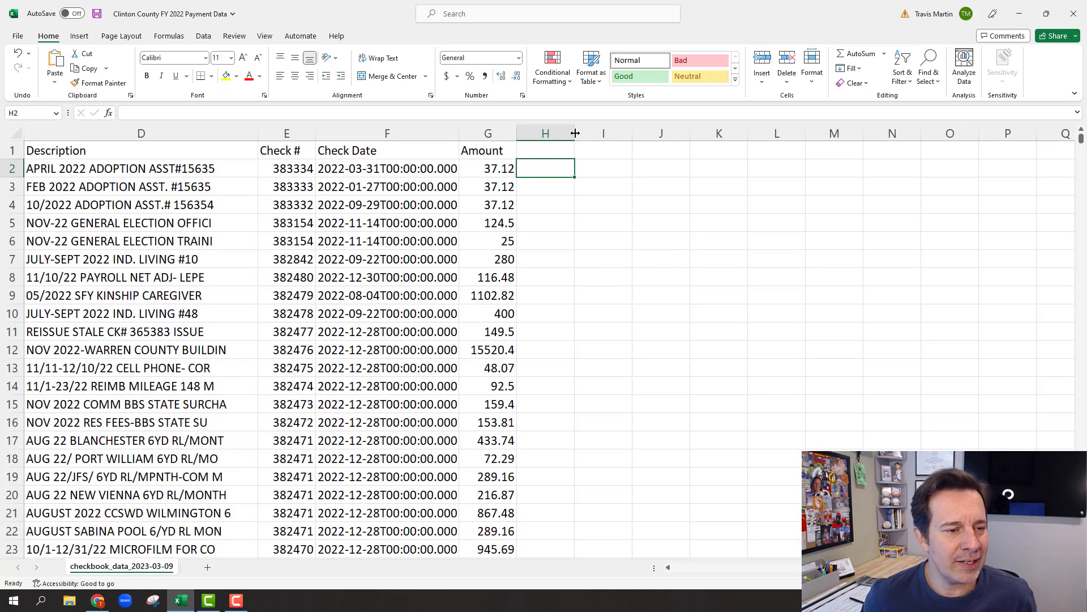
{"action": "left_click_drag", "start_coordinate": [575, 134], "coordinate": [536, 133]}
- Extract the first character of every Amount value by entering =LEFT(G2:G17431,1) in cell I2
{"action": "left_click", "coordinate": [566, 173]}
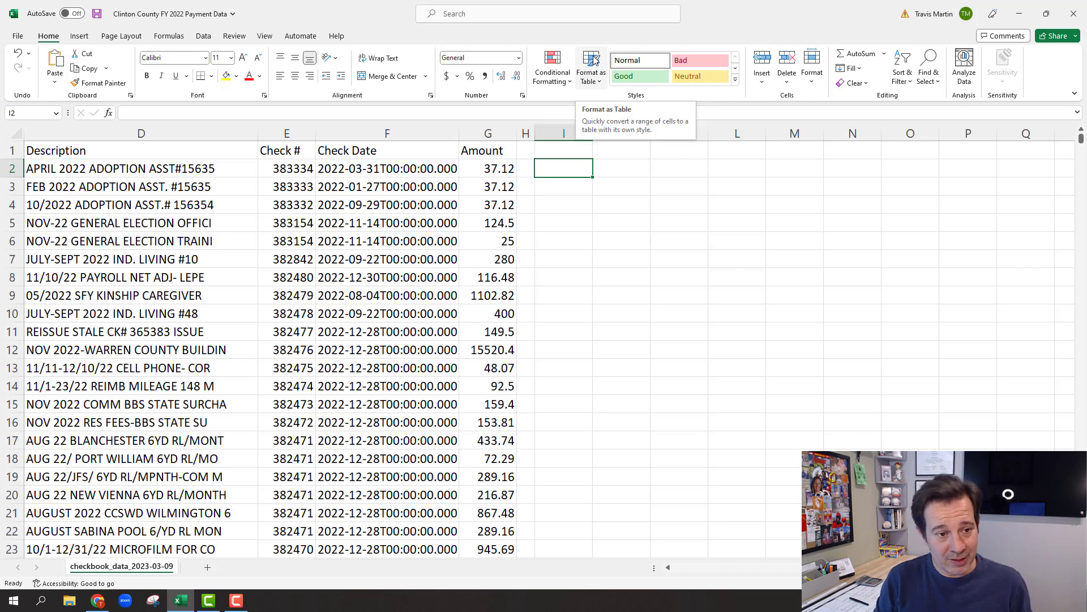
{"action": "type", "text": "="}
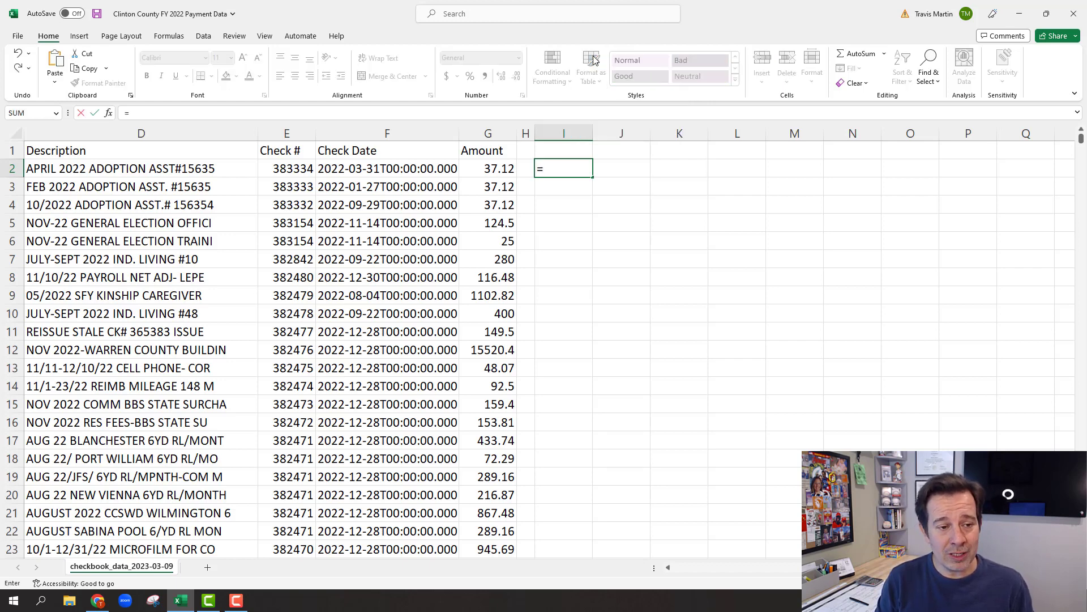
{"action": "type", "text": "LEFT"}
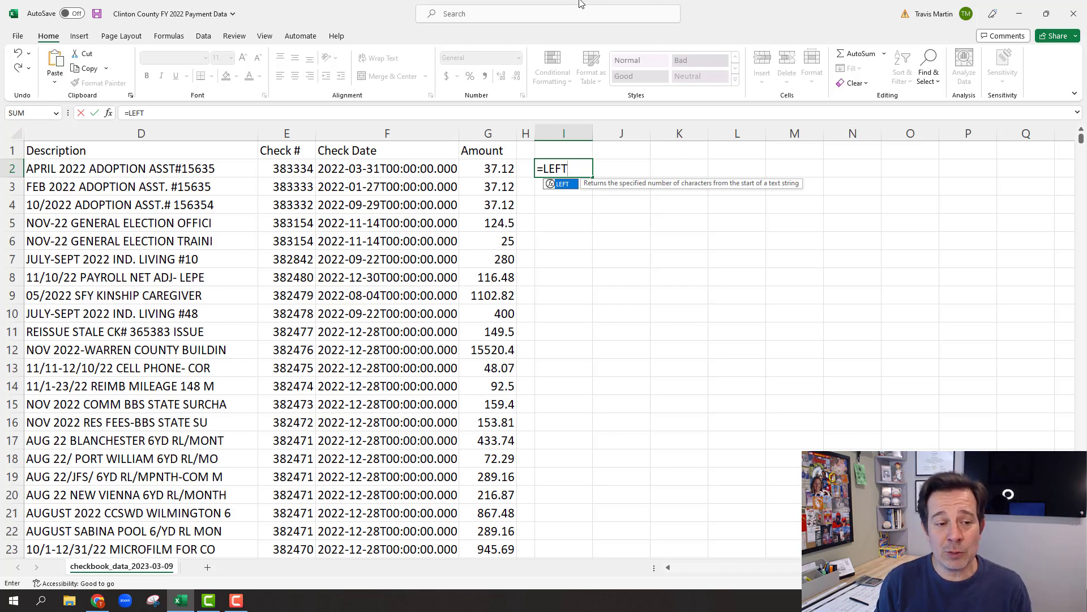
{"action": "type", "text": "("}
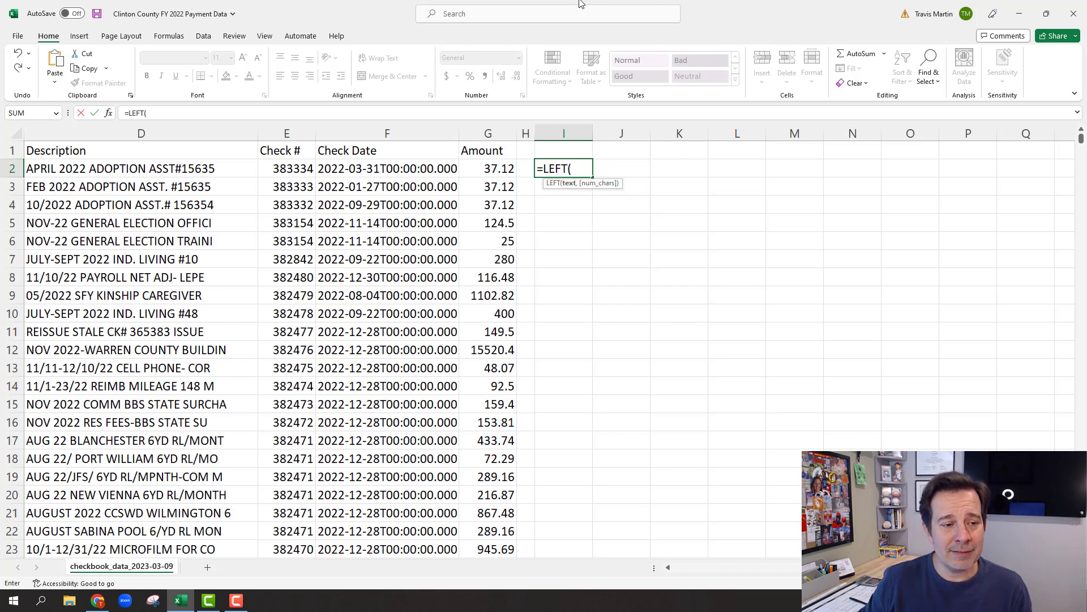
{"action": "left_click", "coordinate": [505, 170]}
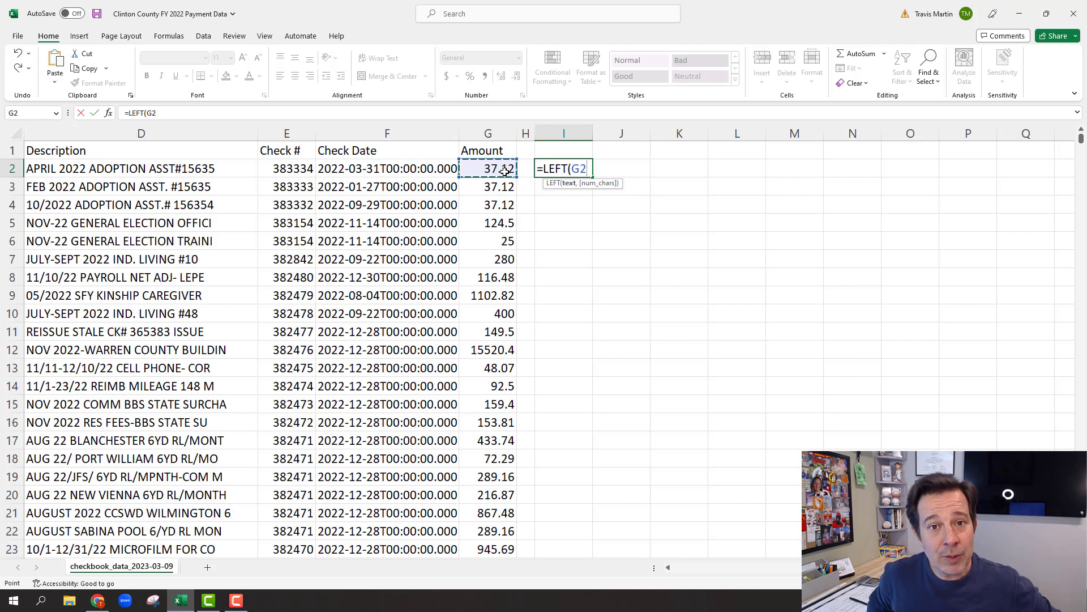
{"action": "key", "text": "ctrl+shift+Down"}
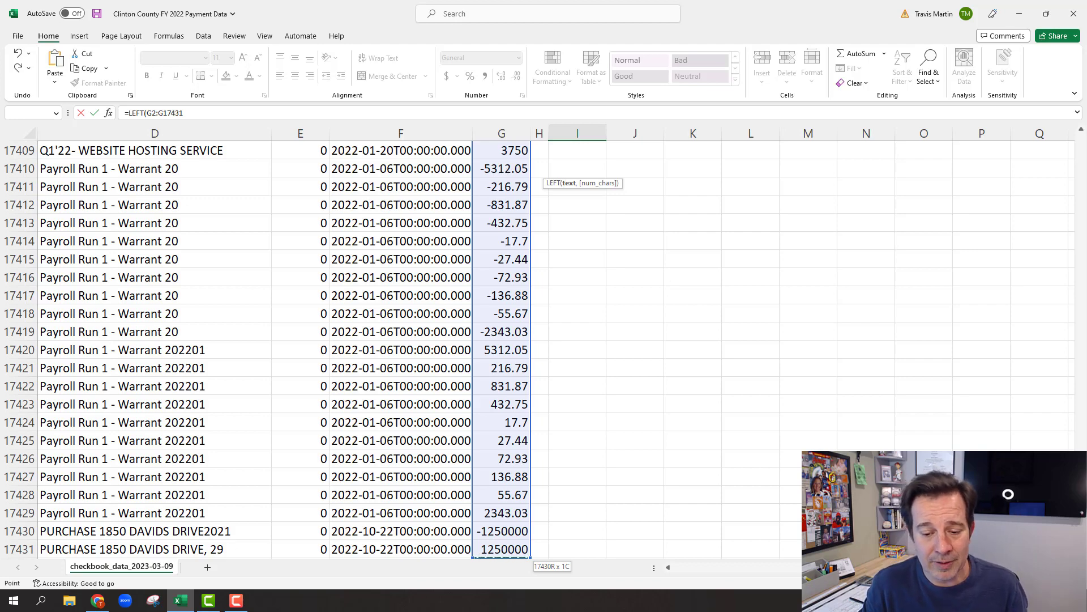
{"action": "key", "text": "ctrl+BackSpace"}
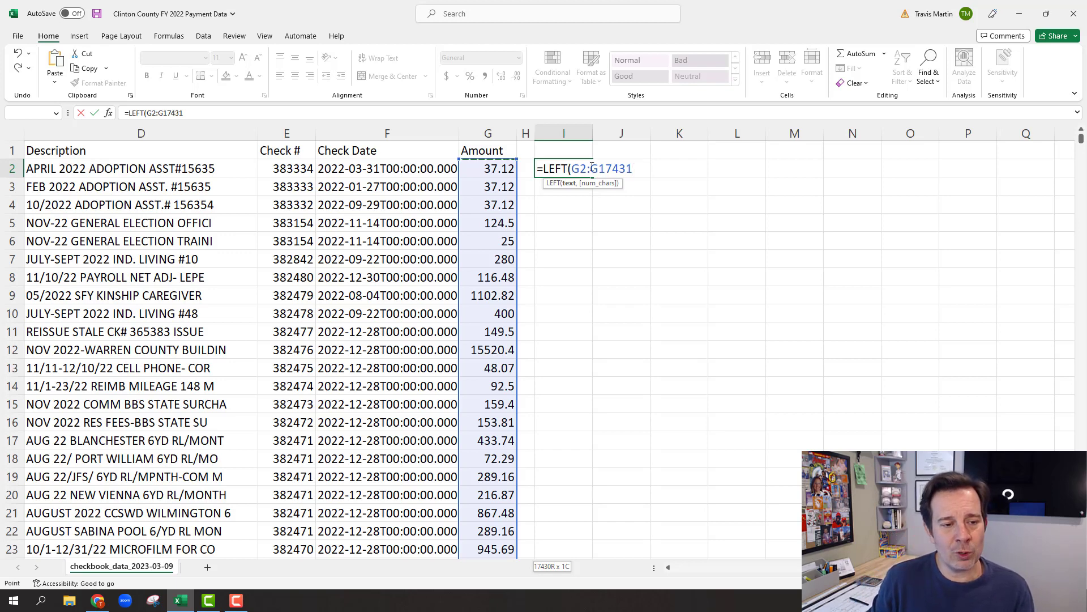
{"action": "type", "text": ",1"}
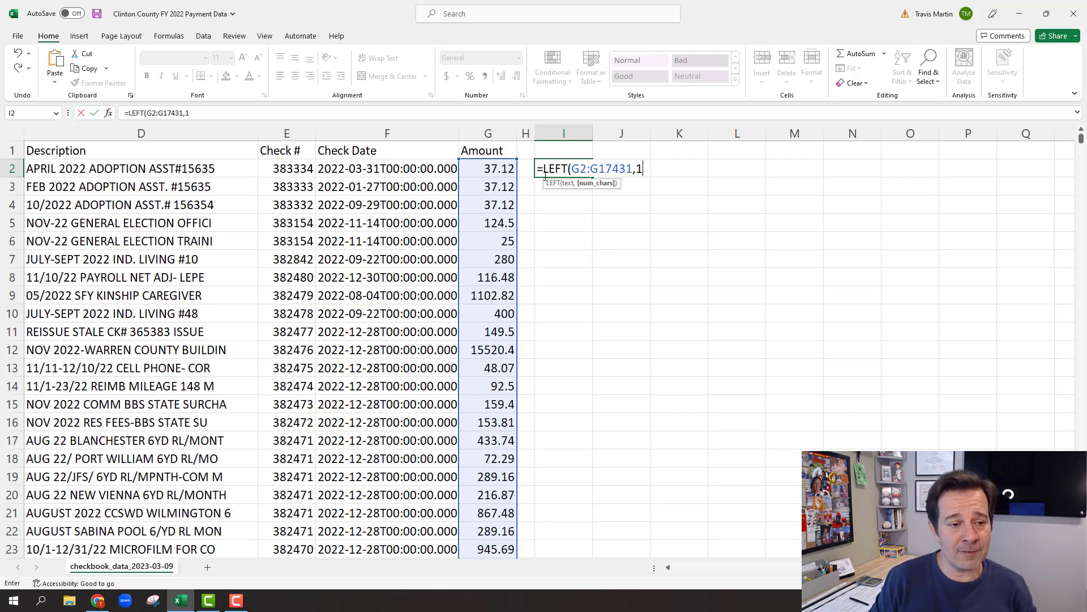
{"action": "key", "text": "Return"}
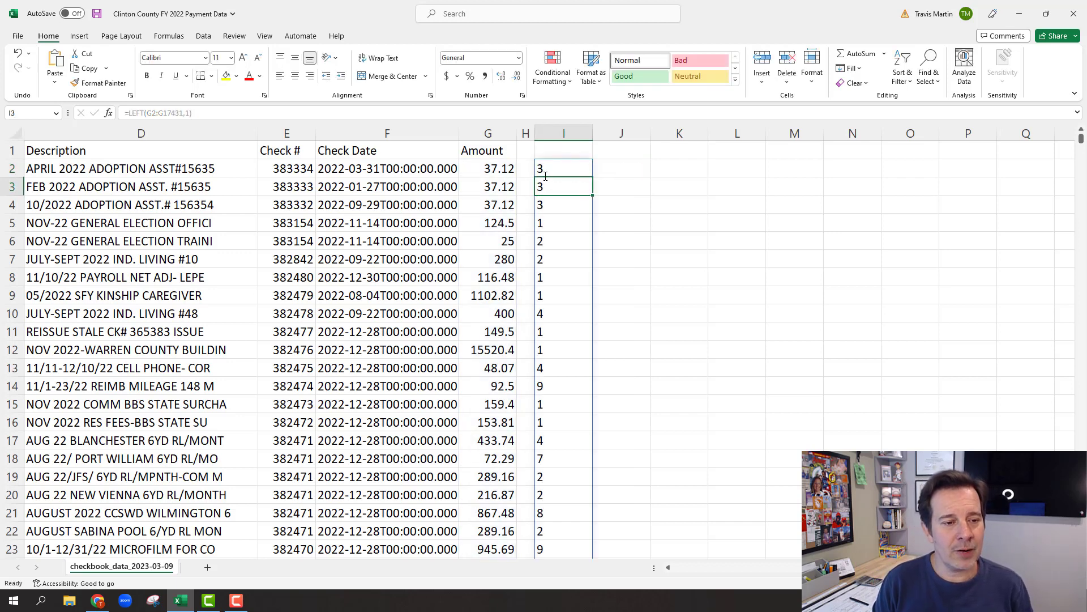
- Center the contents of column I and head it "1st Digit" in cell I1
{"action": "left_click", "coordinate": [561, 135]}
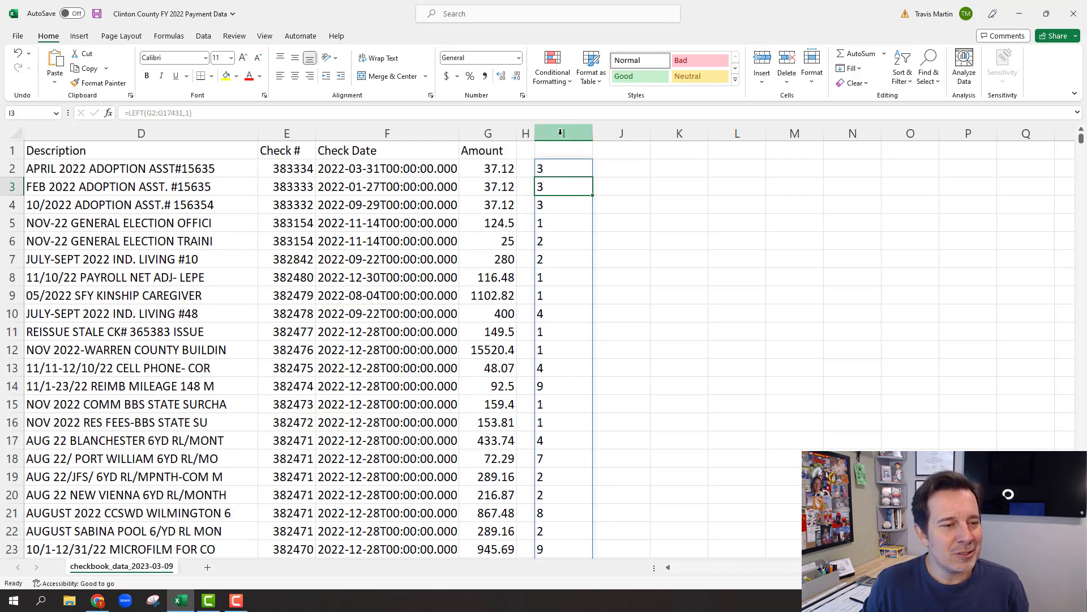
{"action": "left_click", "coordinate": [295, 76]}
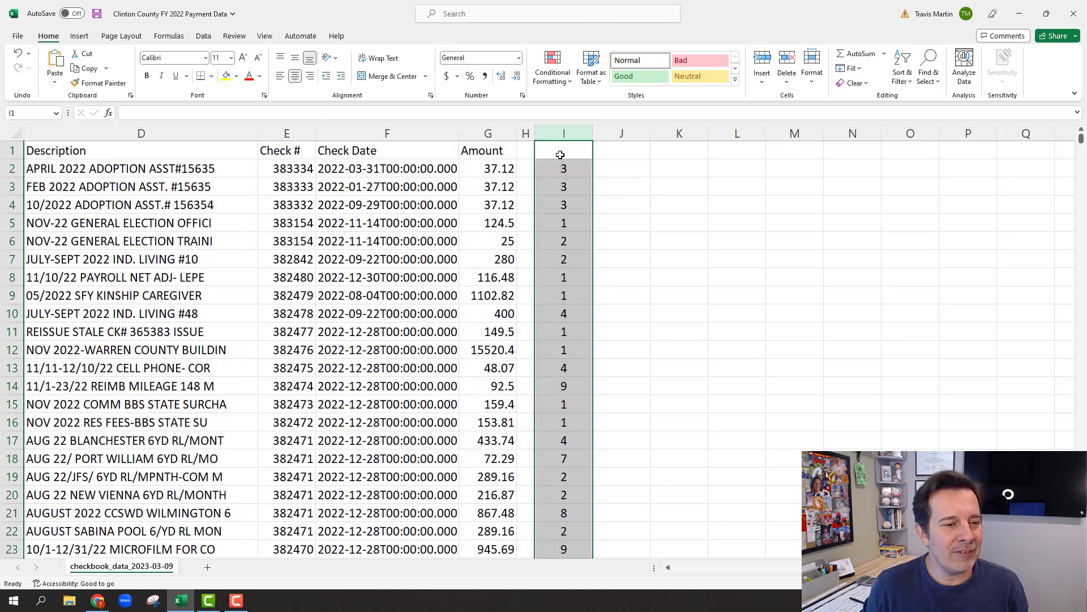
{"action": "type", "text": "Digit"}
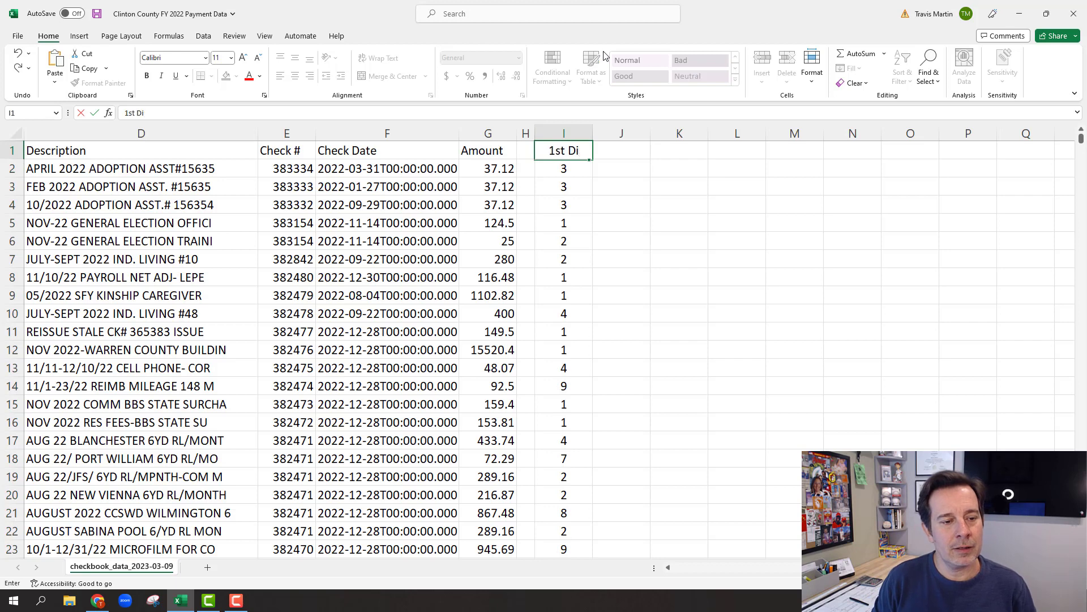
{"action": "key", "text": "Return"}
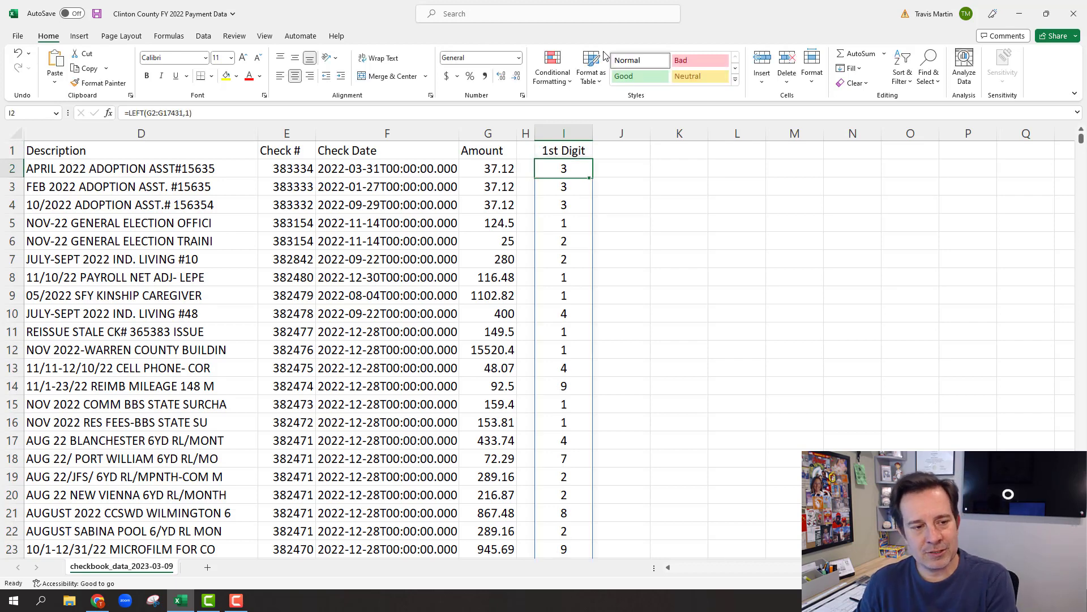
- List the digits 1 through 9 down cells L2 to L10
{"action": "left_click", "coordinate": [759, 163]}
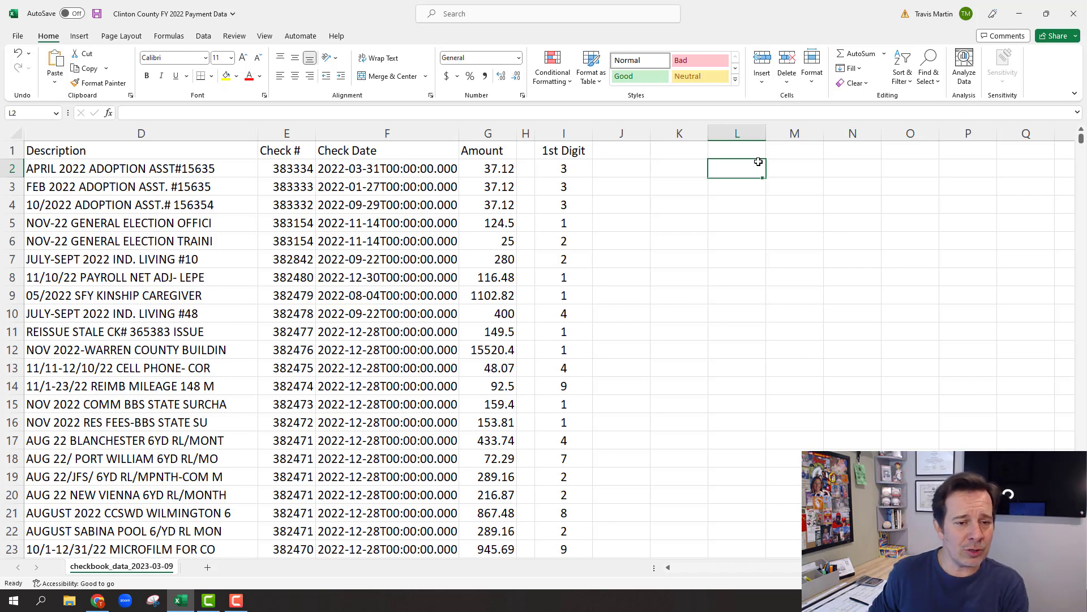
{"action": "type", "text": "1"}
{"action": "key", "text": "Return"}
{"action": "type", "text": "2"}
{"action": "key", "text": "Return"}
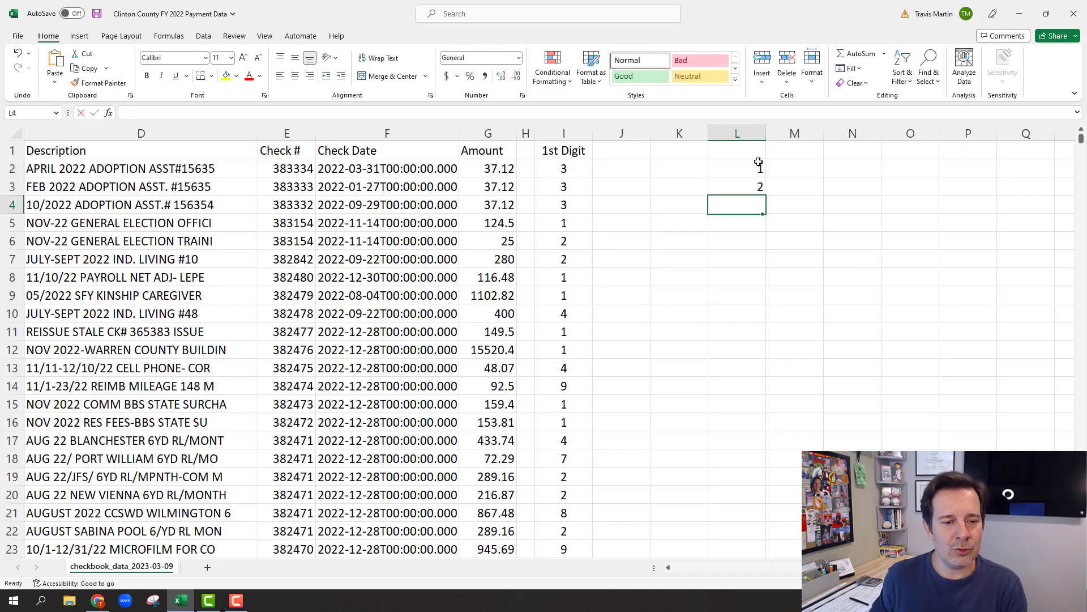
{"action": "type", "text": "3"}
{"action": "key", "text": "Return"}
{"action": "type", "text": "4 5 6"}
{"action": "key", "text": "Return"}
{"action": "type", "text": "7"}
{"action": "key", "text": "Return"}
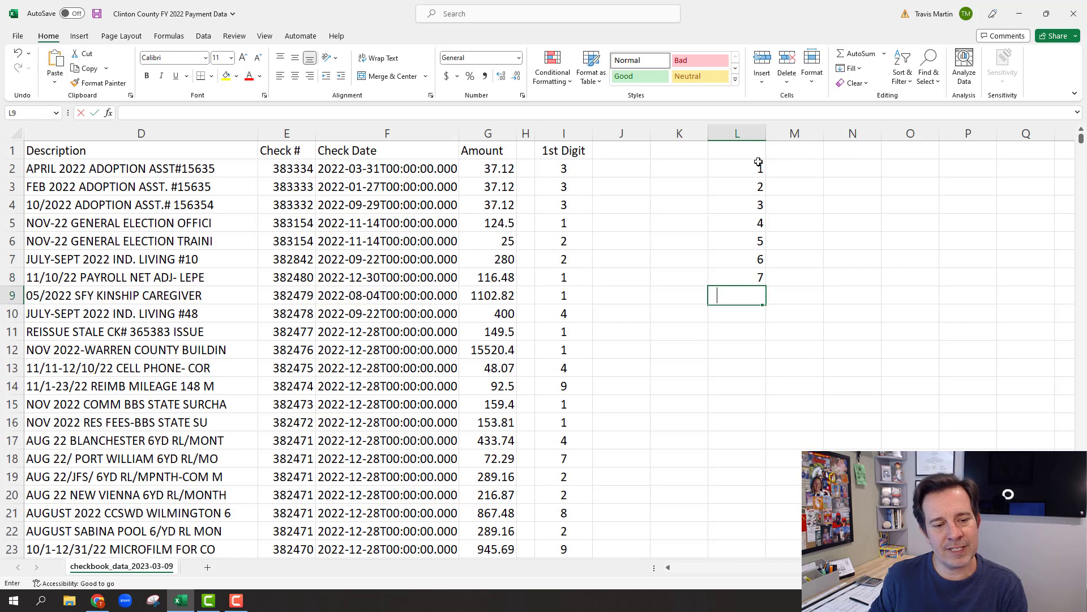
{"action": "type", "text": "8"}
{"action": "key", "text": "Return"}
{"action": "type", "text": "9"}
{"action": "key", "text": "ctrl+Return"}
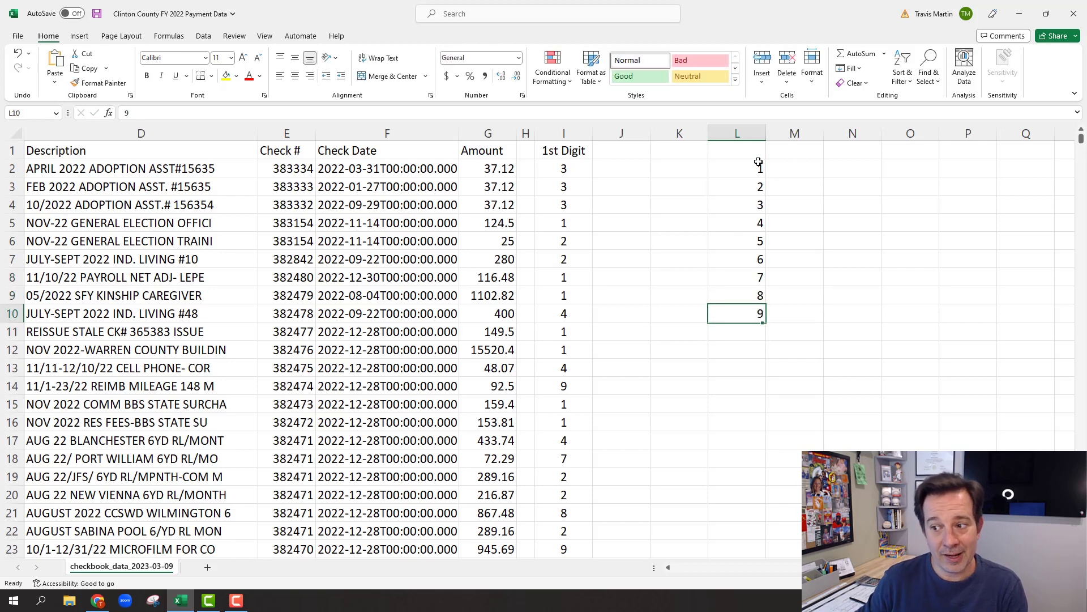
- Center the digits 1 through 9 in column L
{"action": "left_click", "coordinate": [684, 165]}
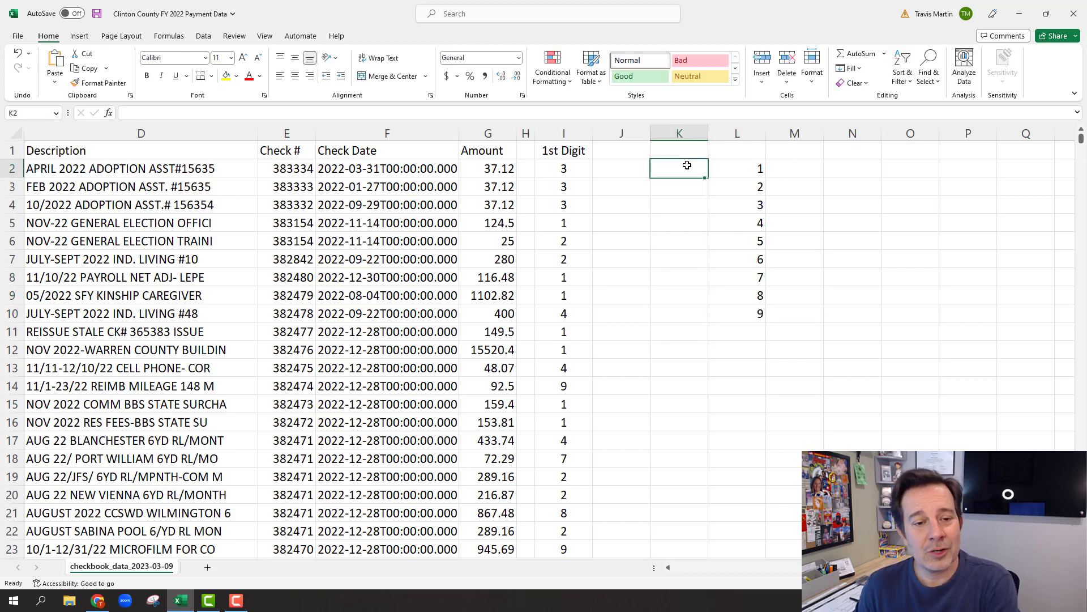
{"action": "left_click", "coordinate": [739, 135]}
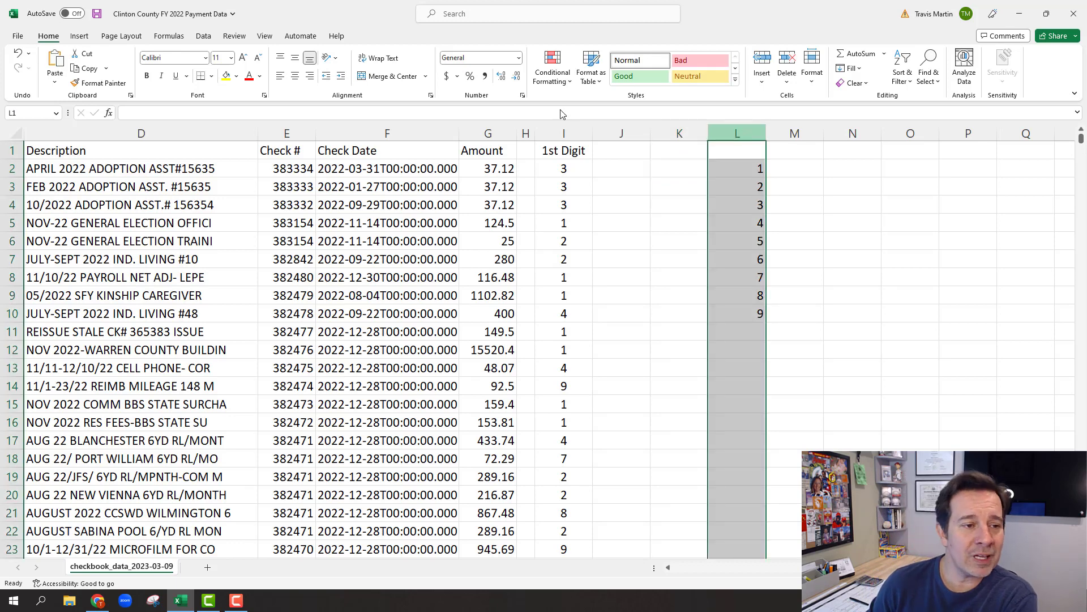
{"action": "left_click", "coordinate": [294, 75]}
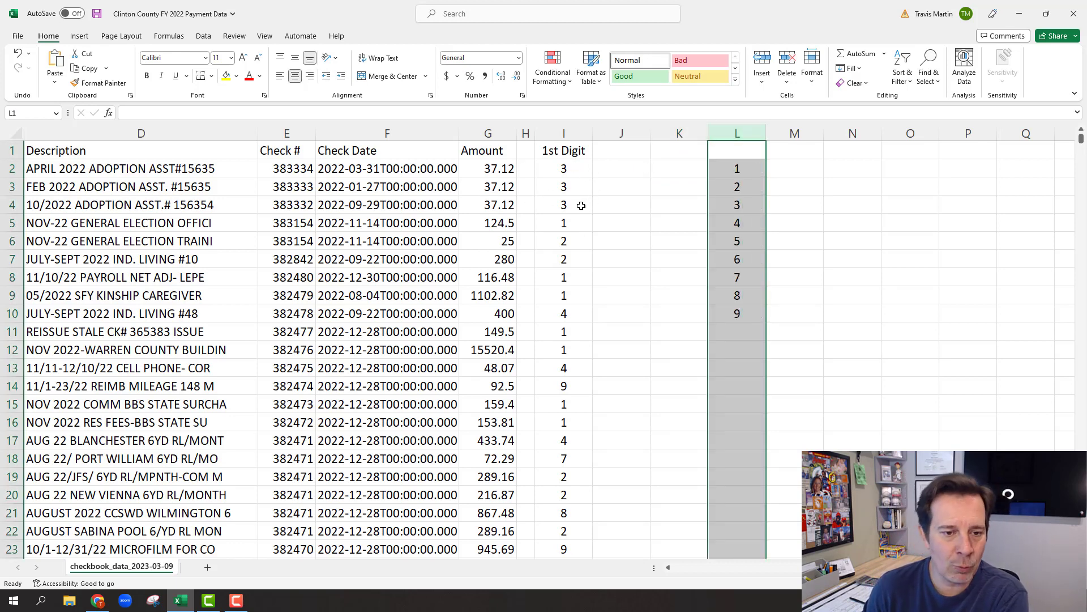
- Begin a COUNTIF formula in cell M2, beside the digit 1
{"action": "left_click", "coordinate": [795, 170]}
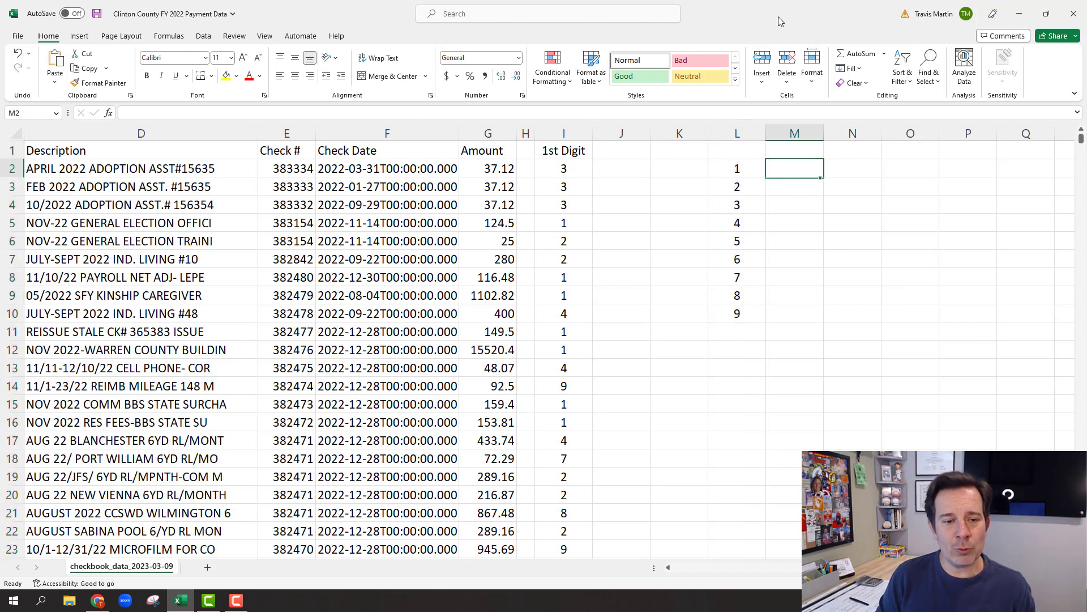
{"action": "type", "text": "=COUNT"}
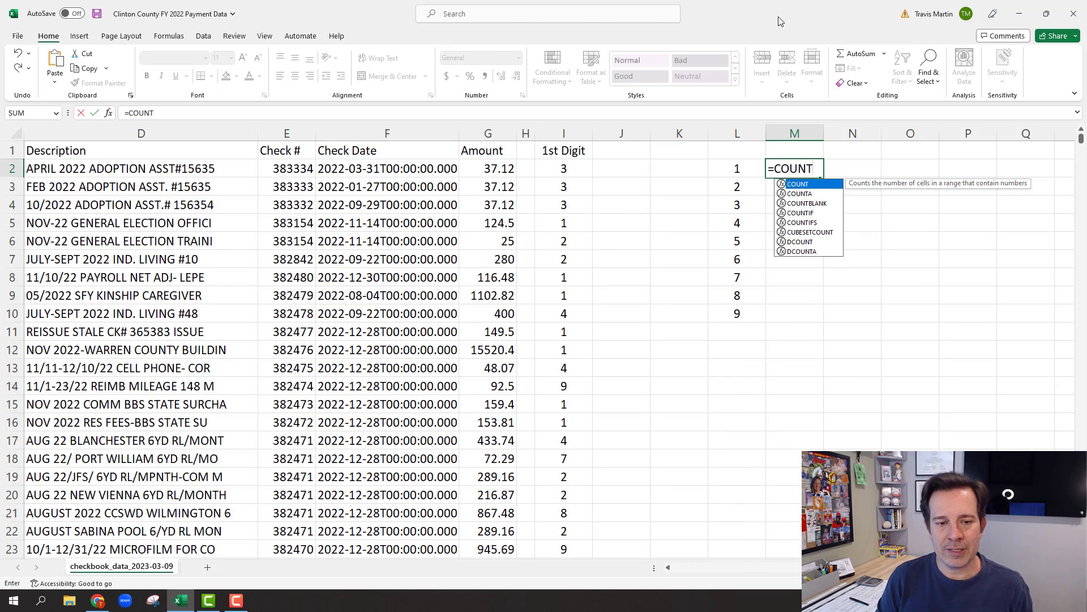
{"action": "type", "text": "IF("}
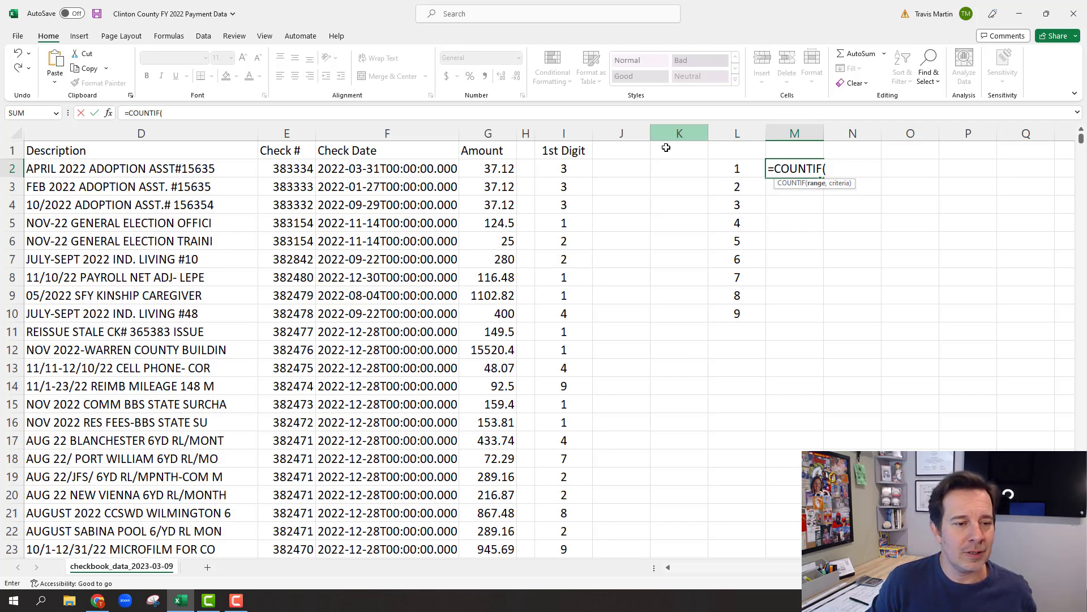
{"action": "left_click", "coordinate": [567, 168]}
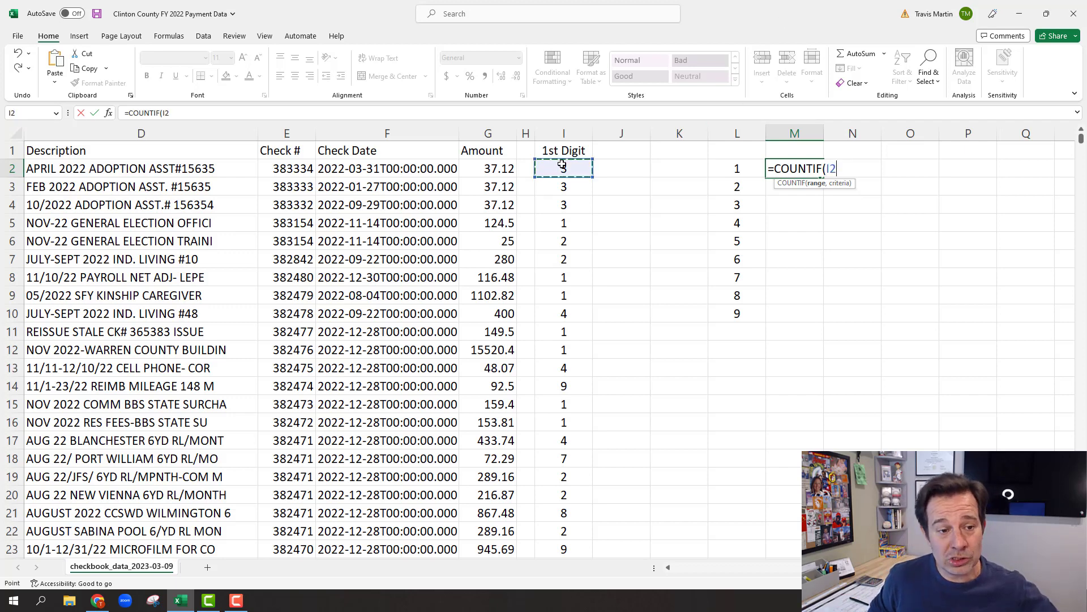
{"action": "key", "text": "ctrl+shift+Down"}
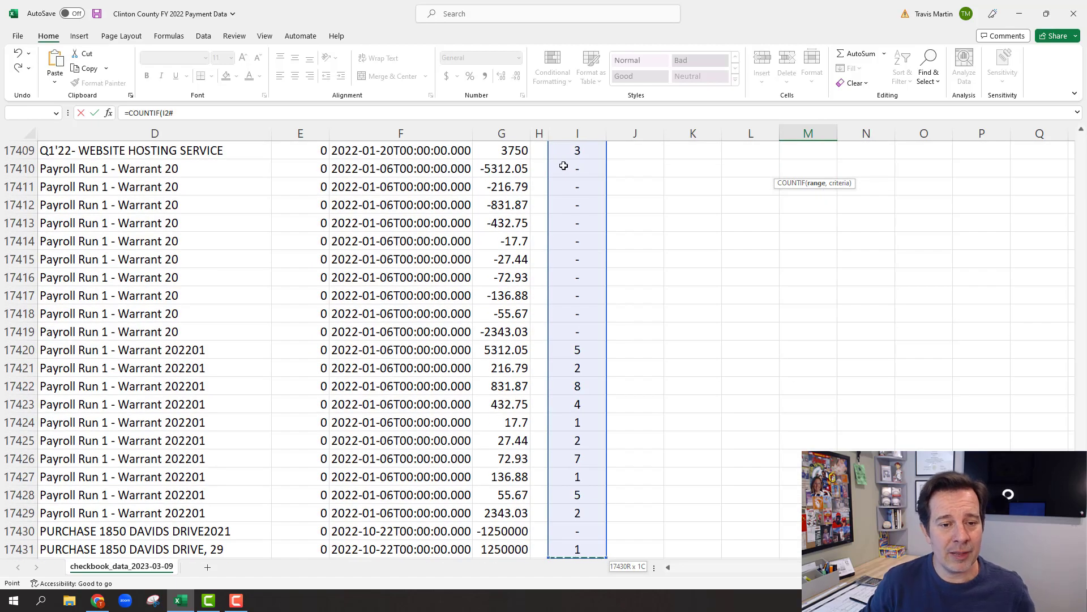
{"action": "left_click_drag", "start_coordinate": [1082, 542], "coordinate": [1079, 137]}
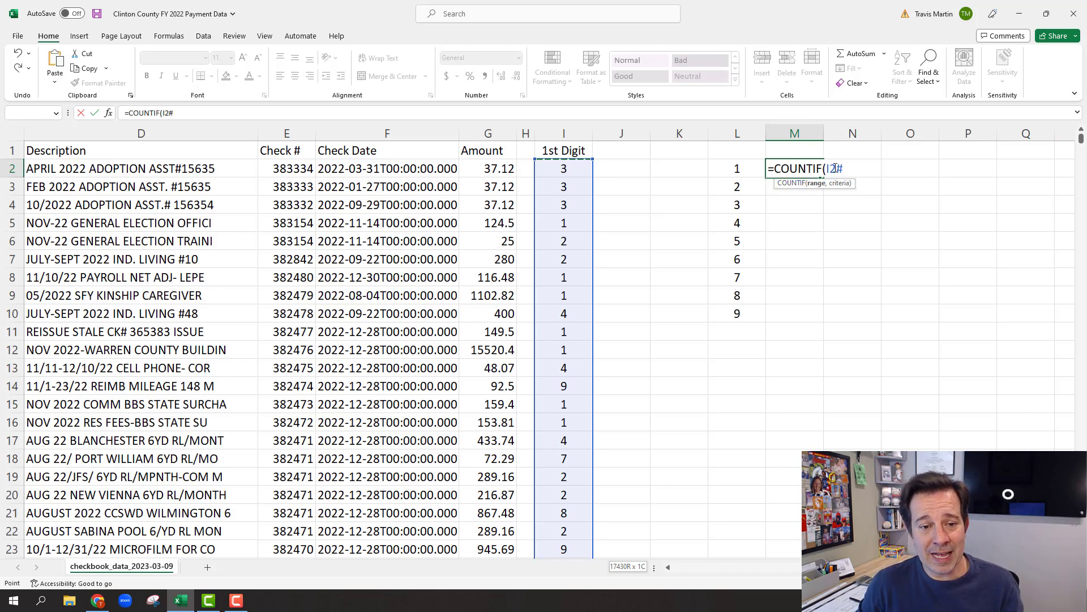
{"action": "left_click", "coordinate": [835, 168]}
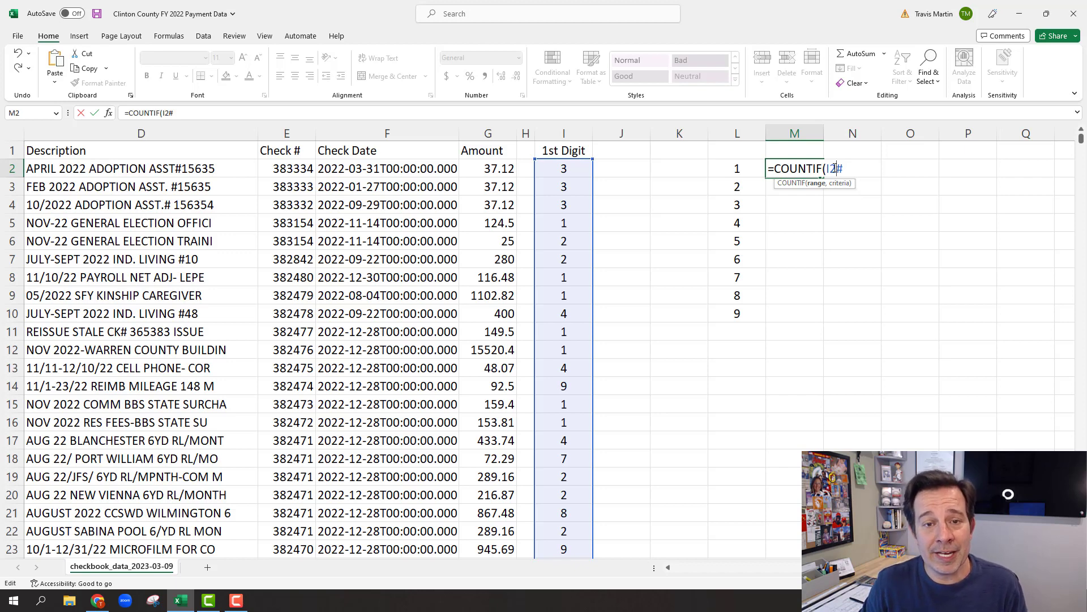
{"action": "key", "text": "F4"}
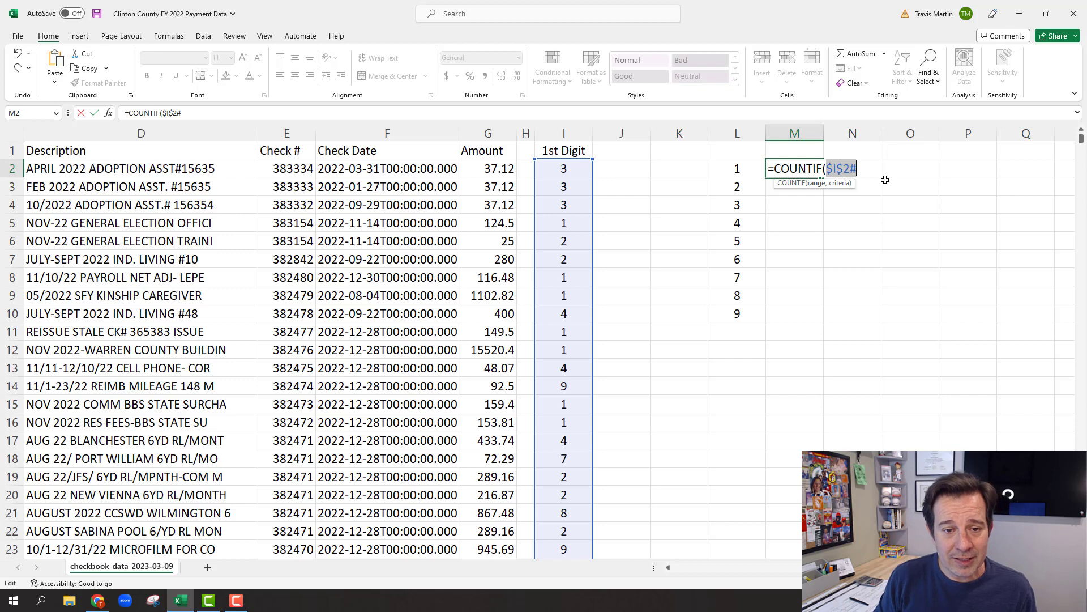
{"action": "type", "text": ","}
{"action": "left_click", "coordinate": [730, 163]}
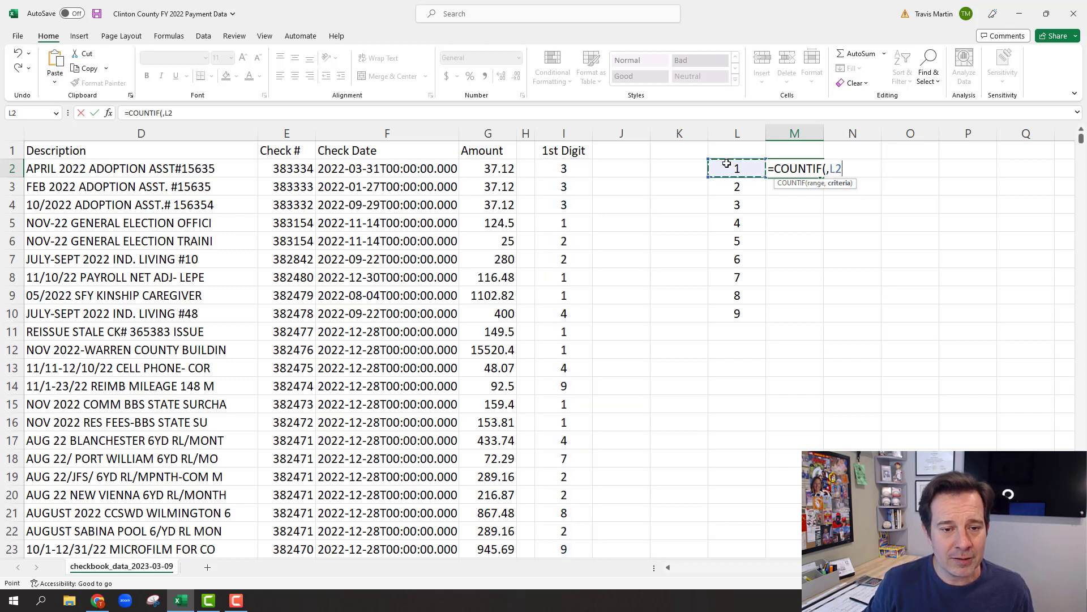
{"action": "left_click", "coordinate": [825, 169]}
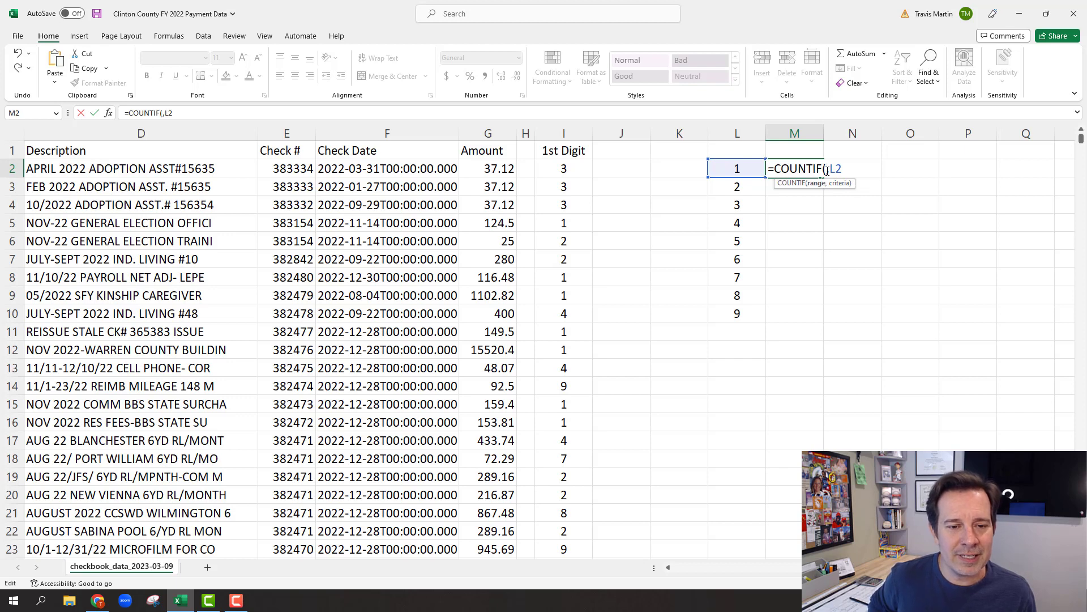
{"action": "key", "text": "Delete"}
{"action": "key", "text": "Delete"}
{"action": "key", "text": "Delete"}
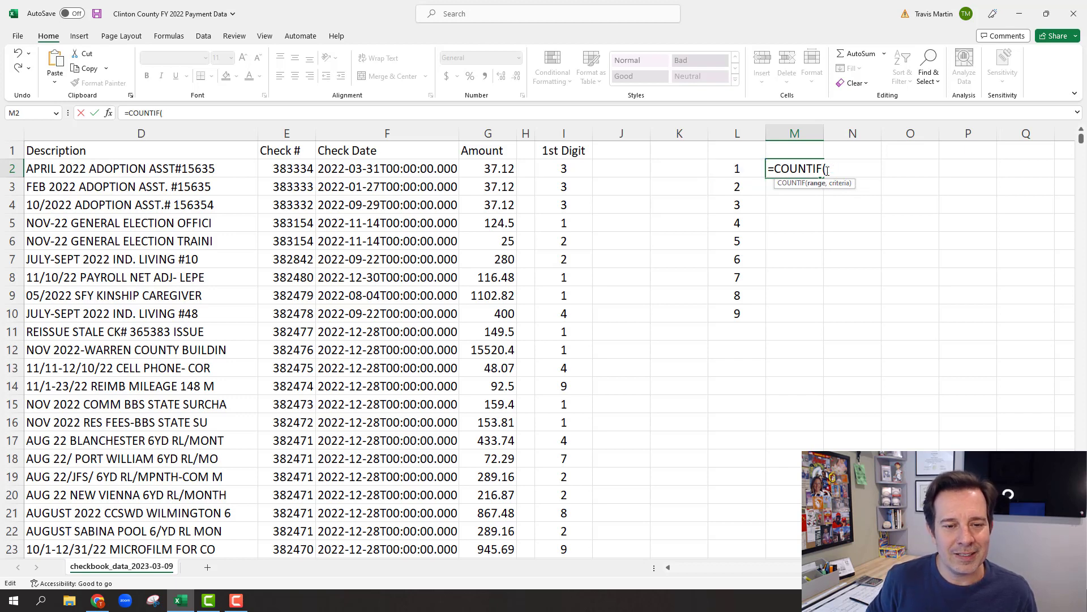
{"action": "key", "text": "BackSpace"}
{"action": "type", "text": "("}
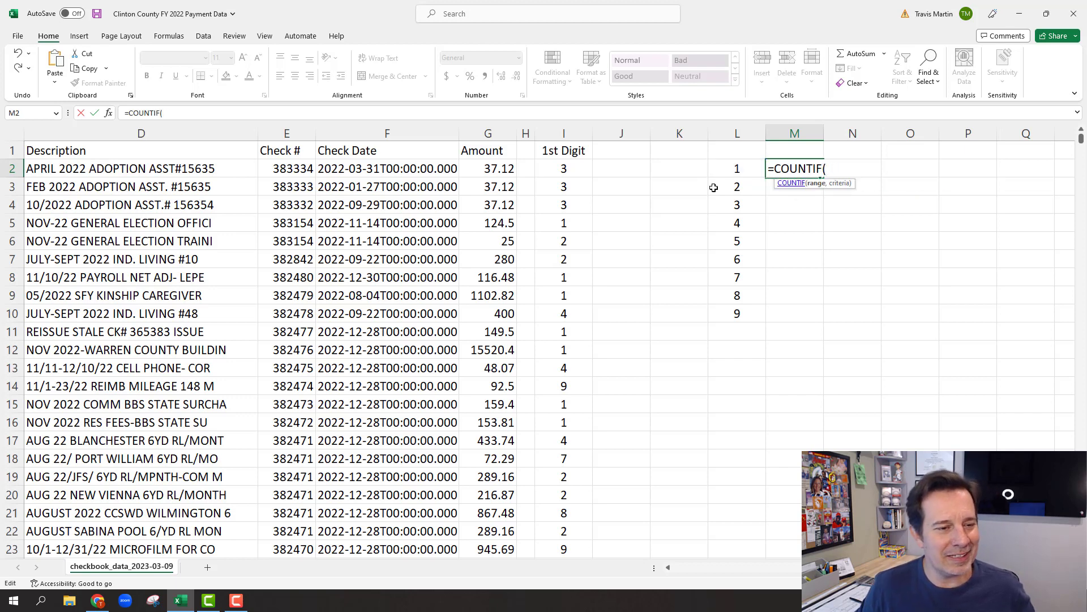
- Complete the digit count in M2 as =COUNTIF($I$2#,L2), with the first-digit range locked as an absolute reference
{"action": "left_click", "coordinate": [575, 170]}
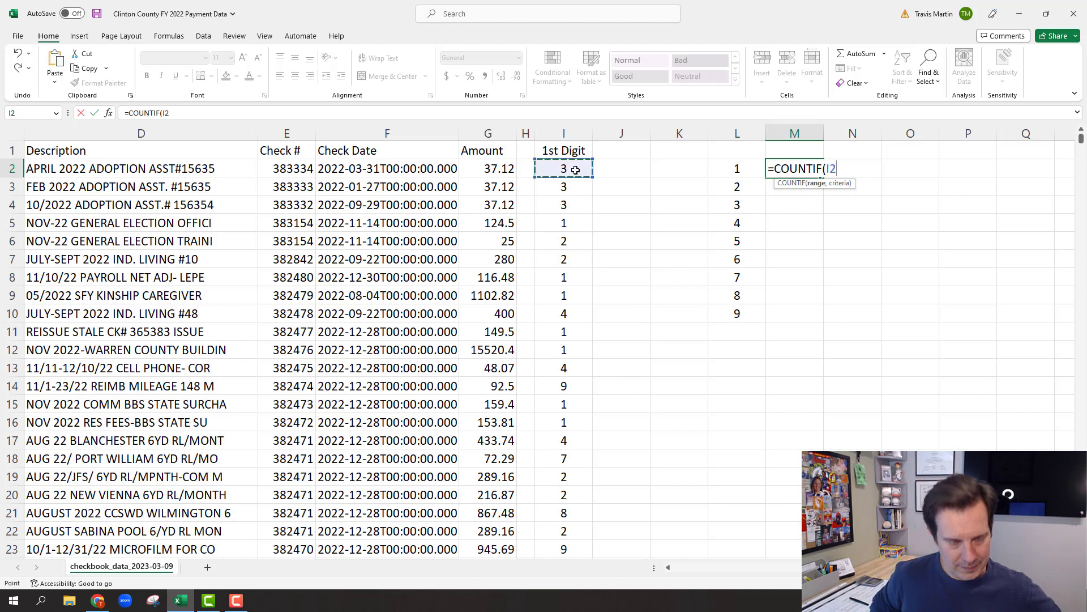
{"action": "key", "text": "ctrl+shift+Down"}
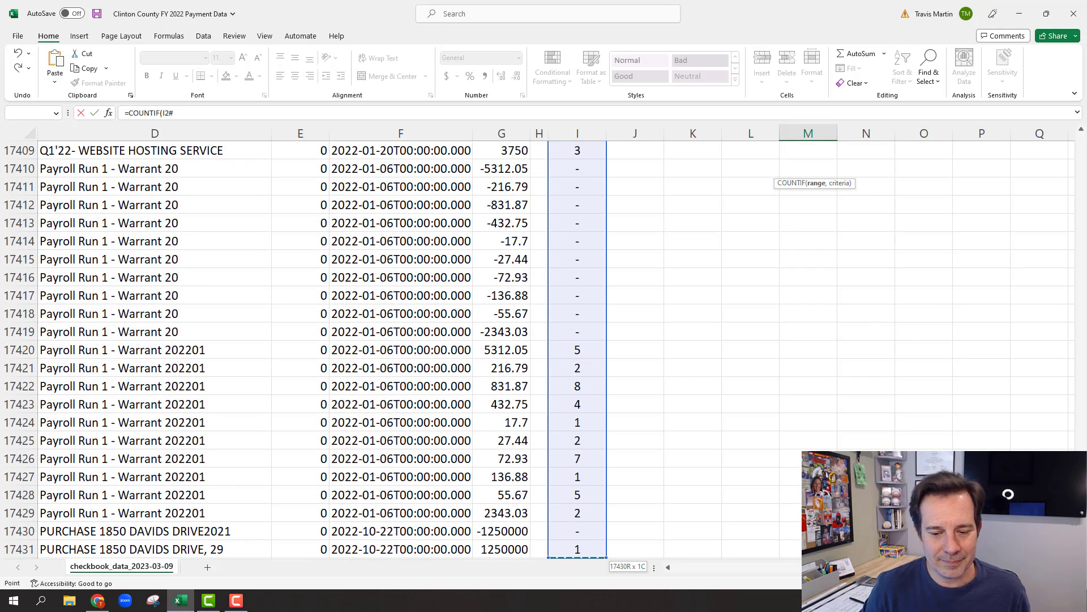
{"action": "key", "text": "ctrl+BackSpace"}
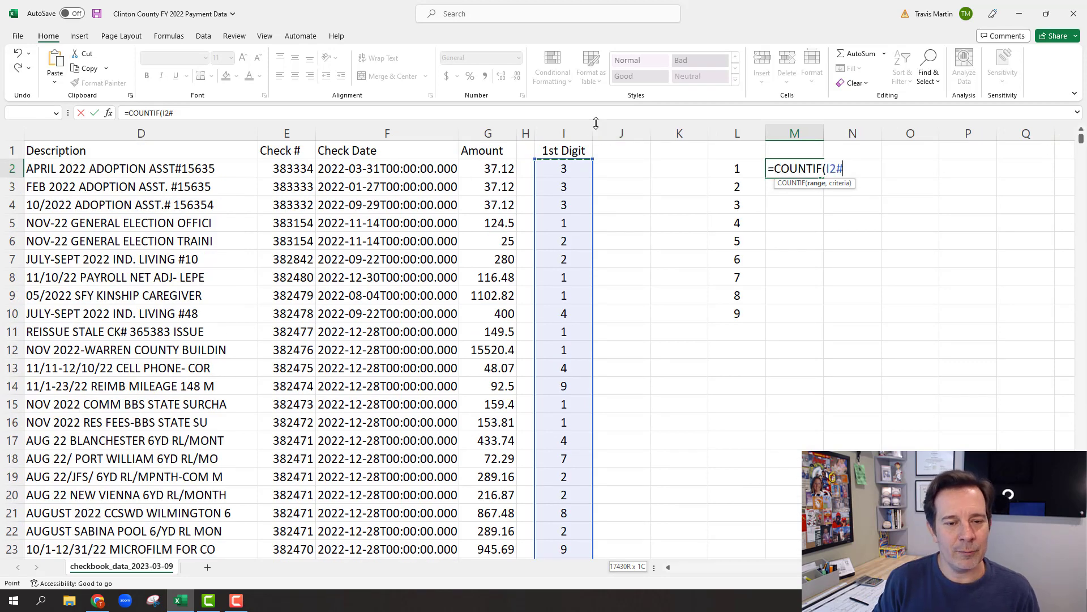
{"action": "type", "text": ","}
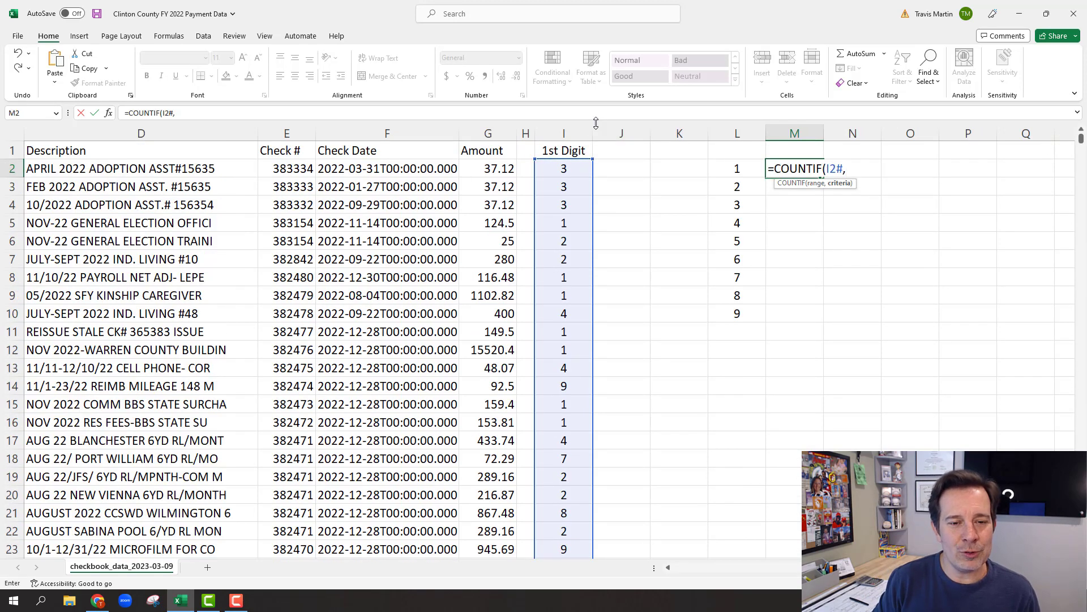
{"action": "left_click", "coordinate": [740, 170]}
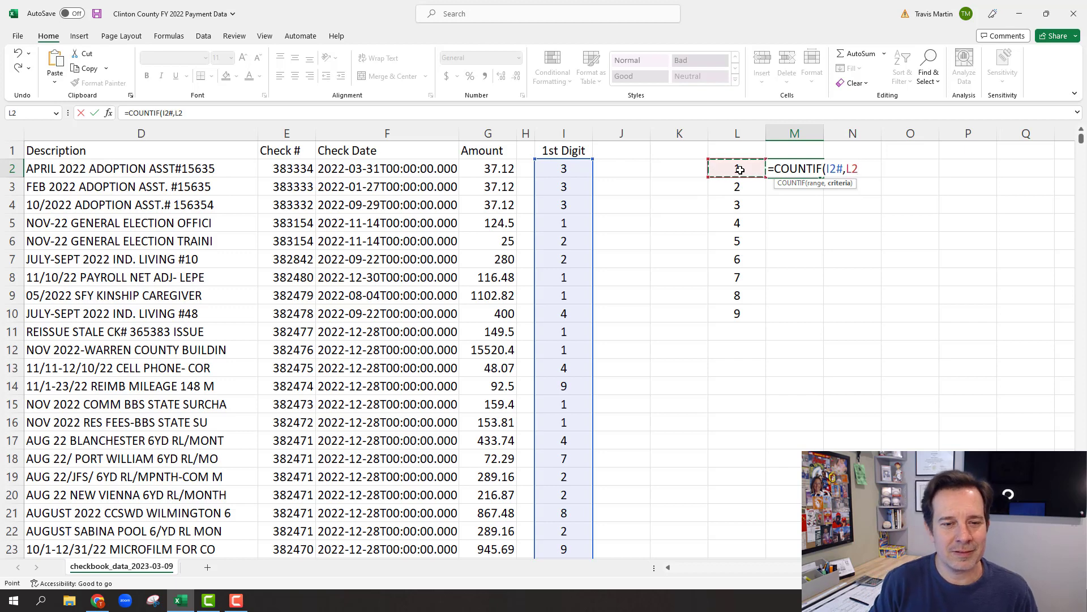
{"action": "type", "text": ")"}
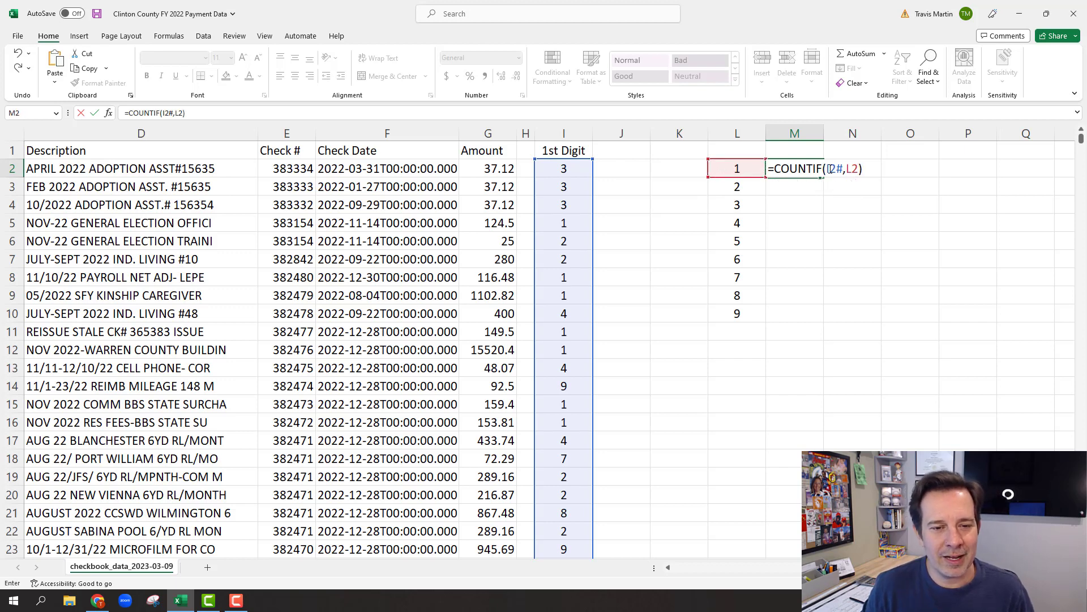
{"action": "left_click", "coordinate": [829, 169]}
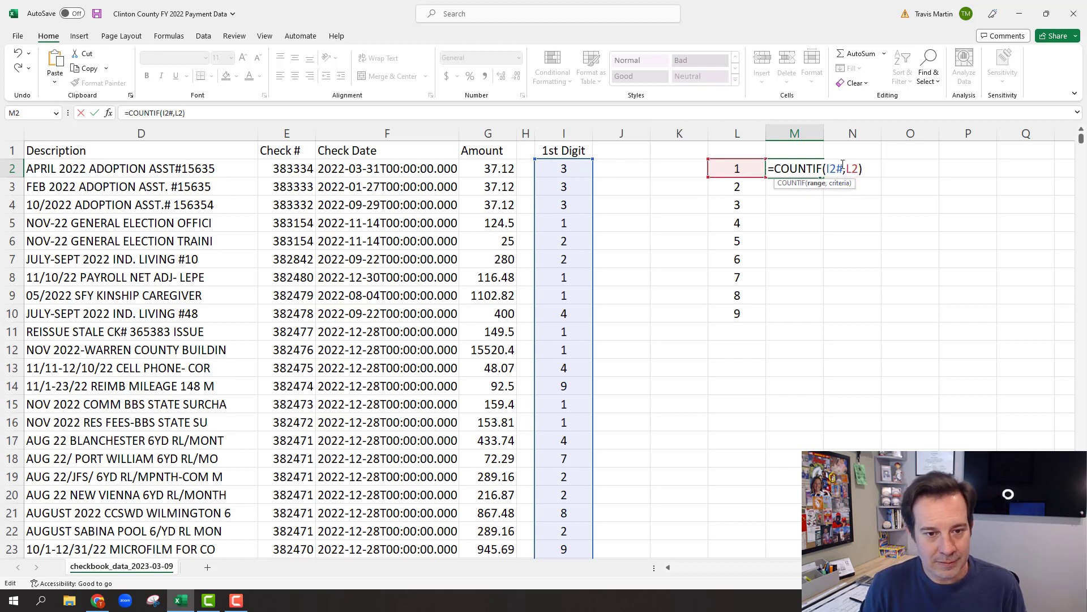
{"action": "key", "text": "F4"}
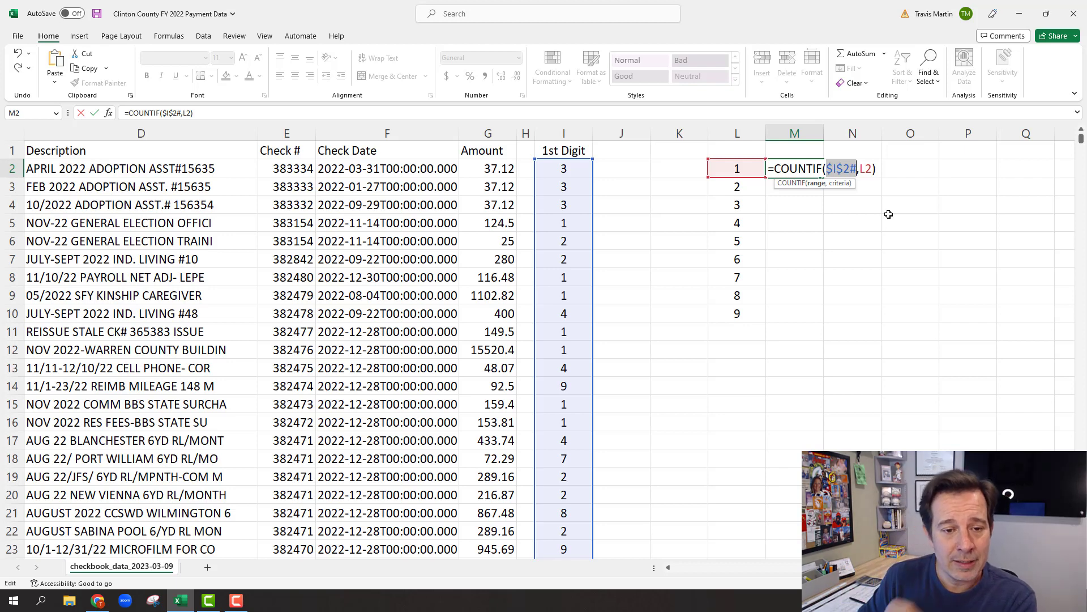
{"action": "key", "text": "Return"}
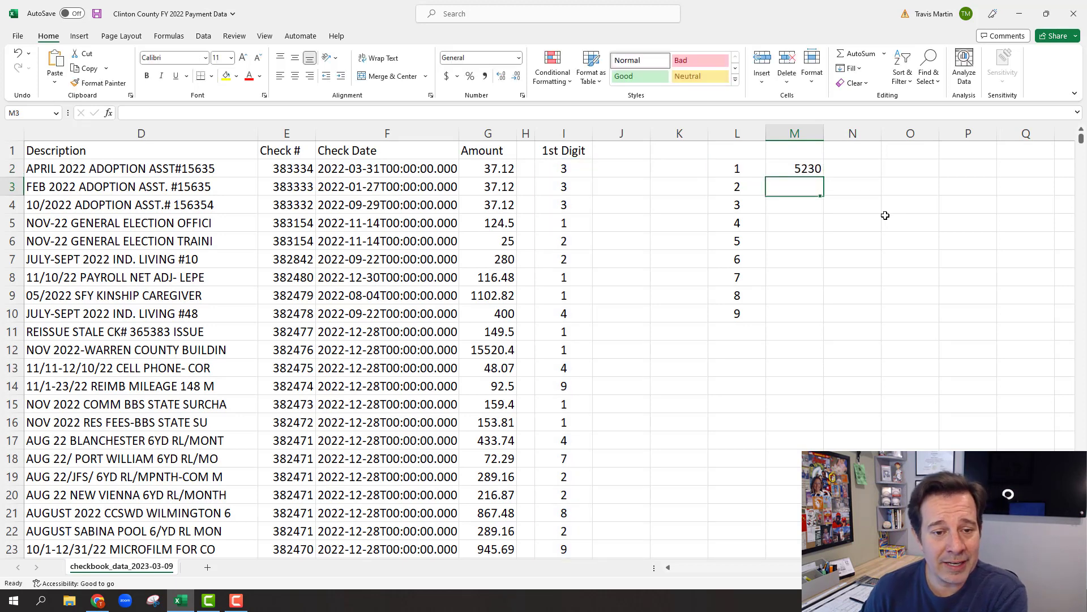
- Copy the COUNTIF formula from M2 down to M10 for the remaining digits
{"action": "left_click", "coordinate": [797, 165]}
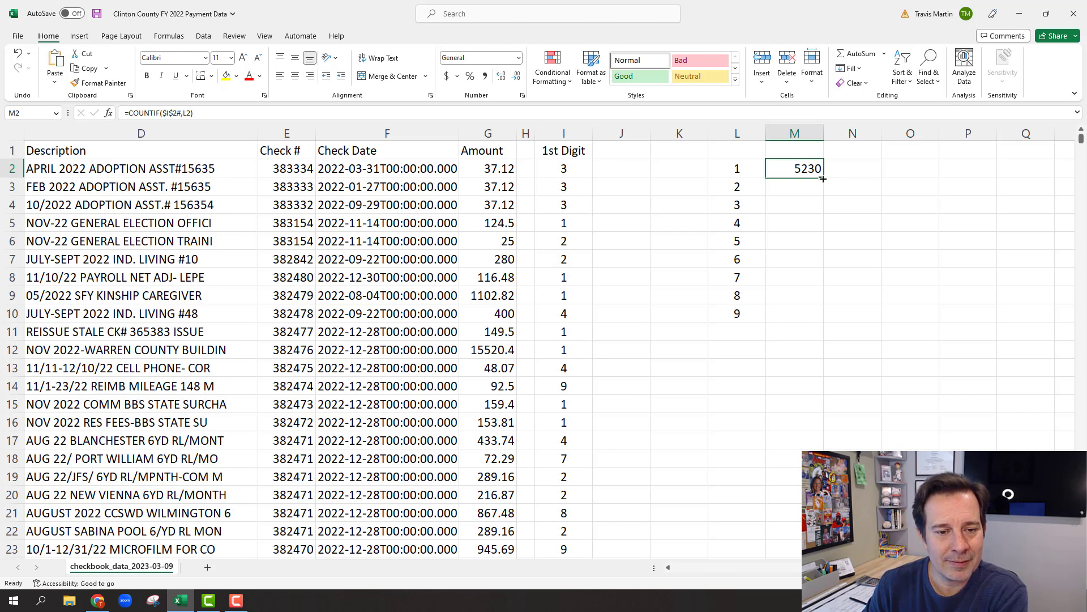
{"action": "left_click_drag", "start_coordinate": [819, 180], "coordinate": [826, 318]}
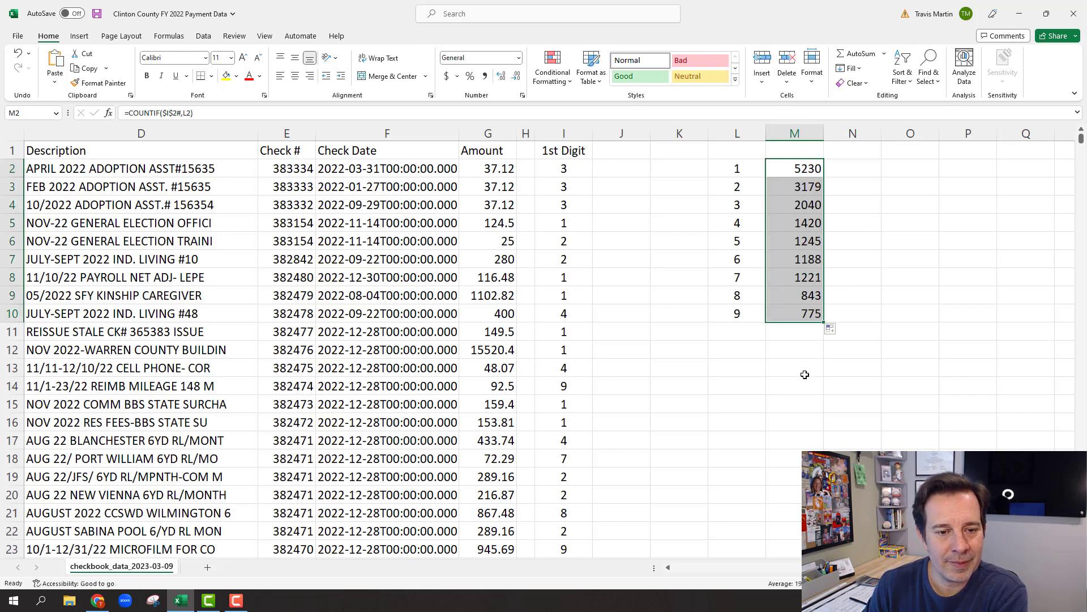
{"action": "left_click", "coordinate": [805, 374]}
- Format the counts in M2 to M10 in comma style with no decimal places
{"action": "left_click_drag", "start_coordinate": [811, 170], "coordinate": [814, 316]}
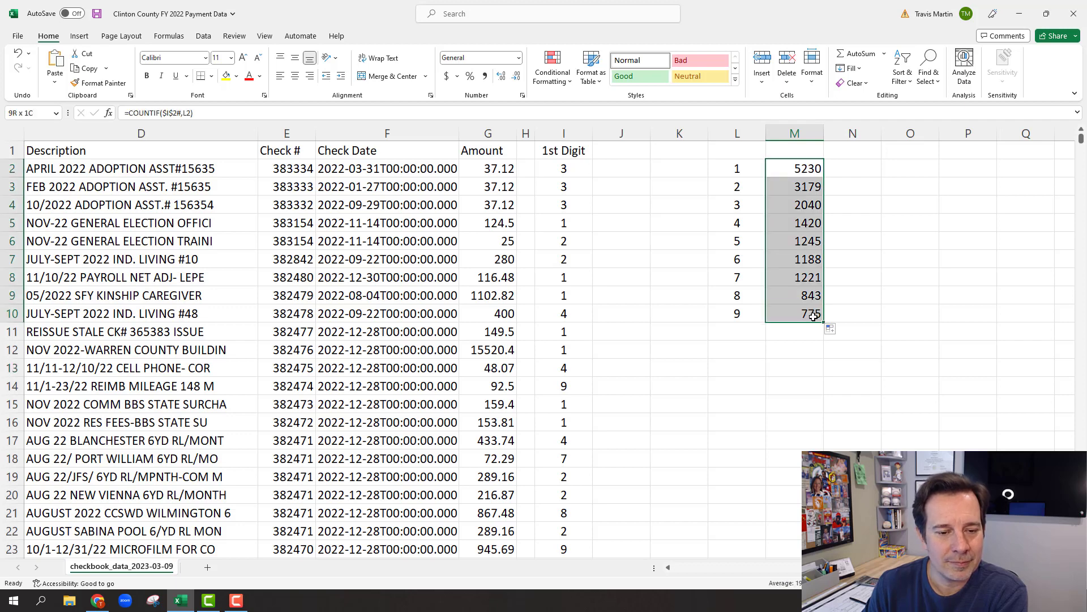
{"action": "left_click", "coordinate": [484, 76]}
{"action": "left_click", "coordinate": [516, 77]}
{"action": "left_click", "coordinate": [516, 77]}
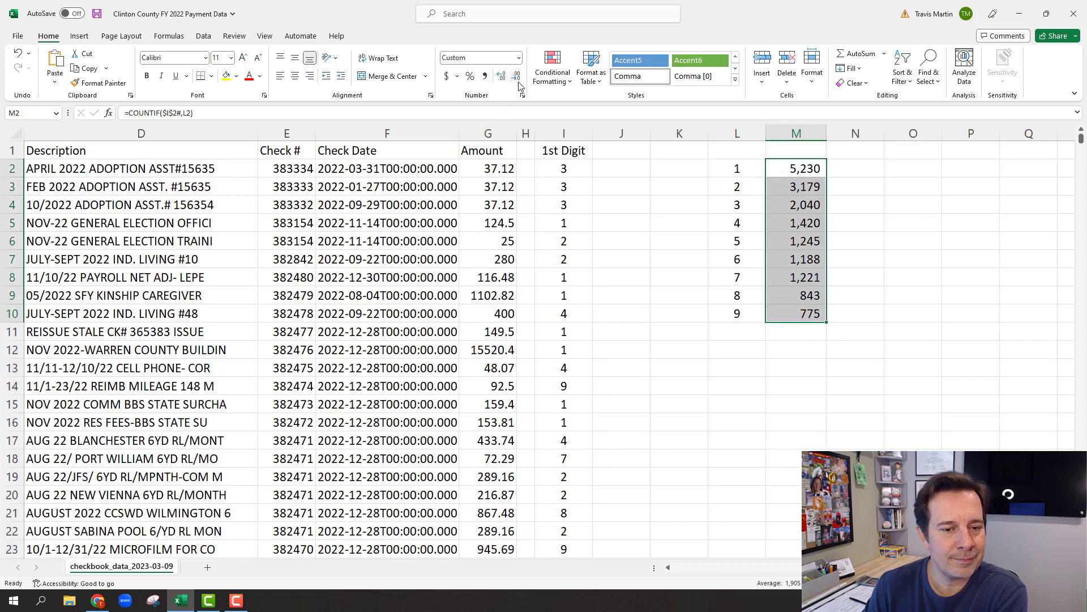
{"action": "left_click", "coordinate": [756, 396]}
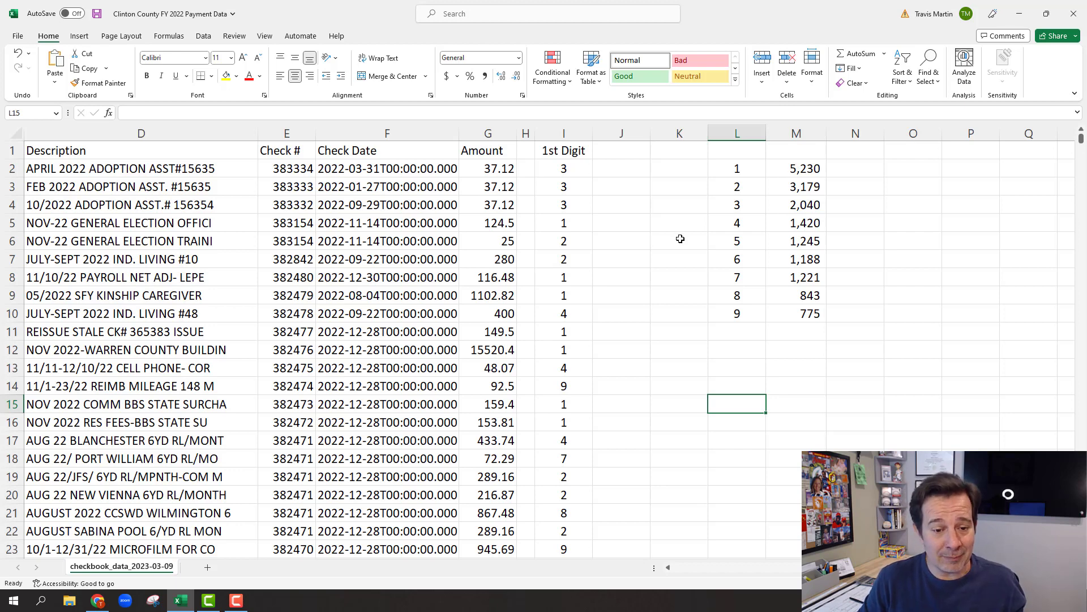
{"action": "left_click", "coordinate": [801, 172]}
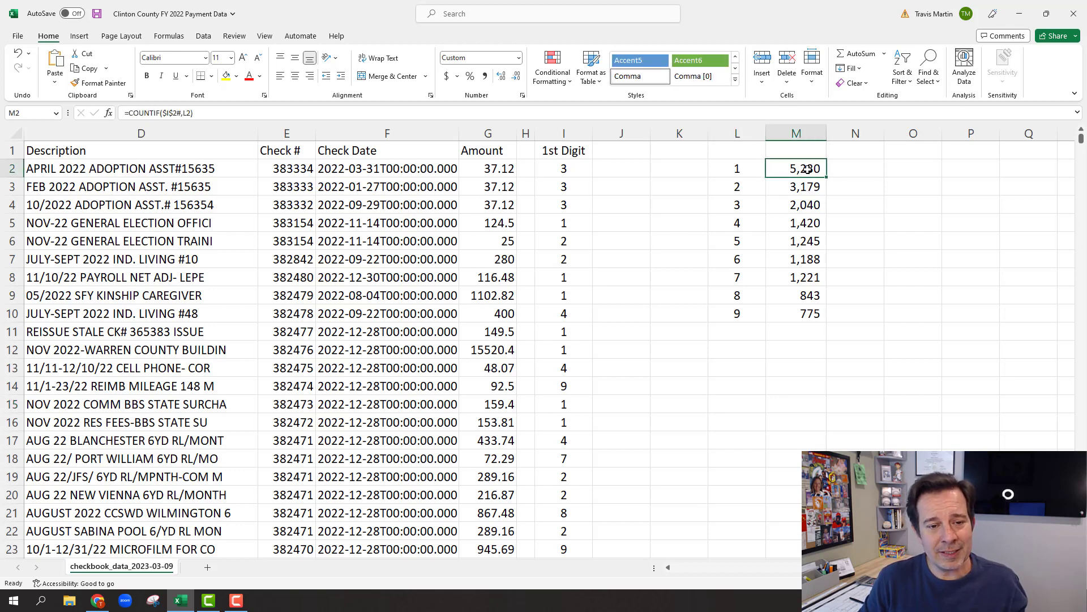
{"action": "left_click", "coordinate": [805, 182]}
{"action": "left_click", "coordinate": [807, 168]}
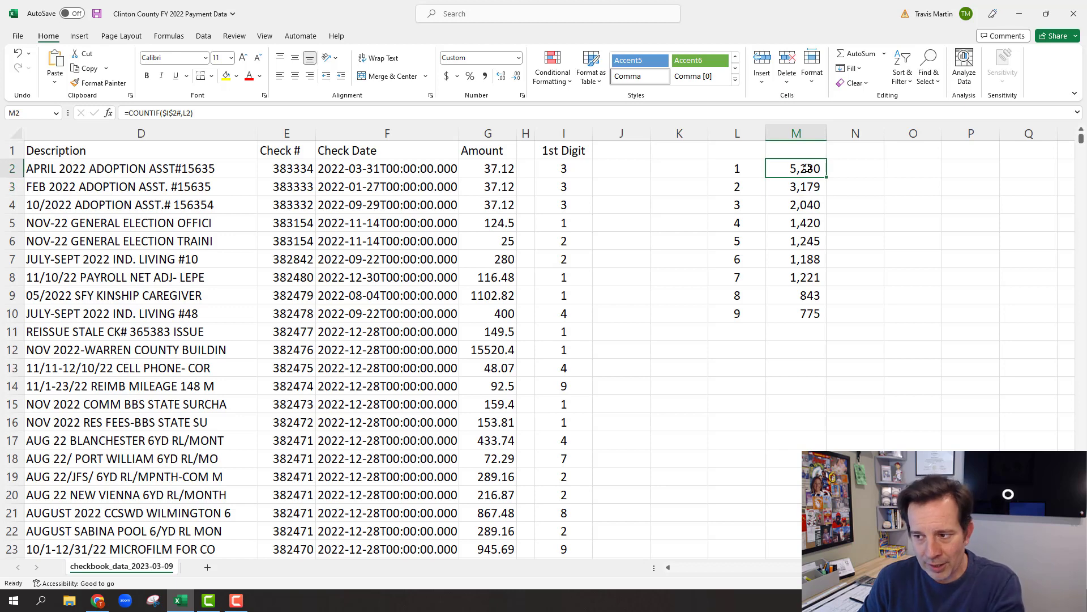
{"action": "left_click", "coordinate": [793, 185]}
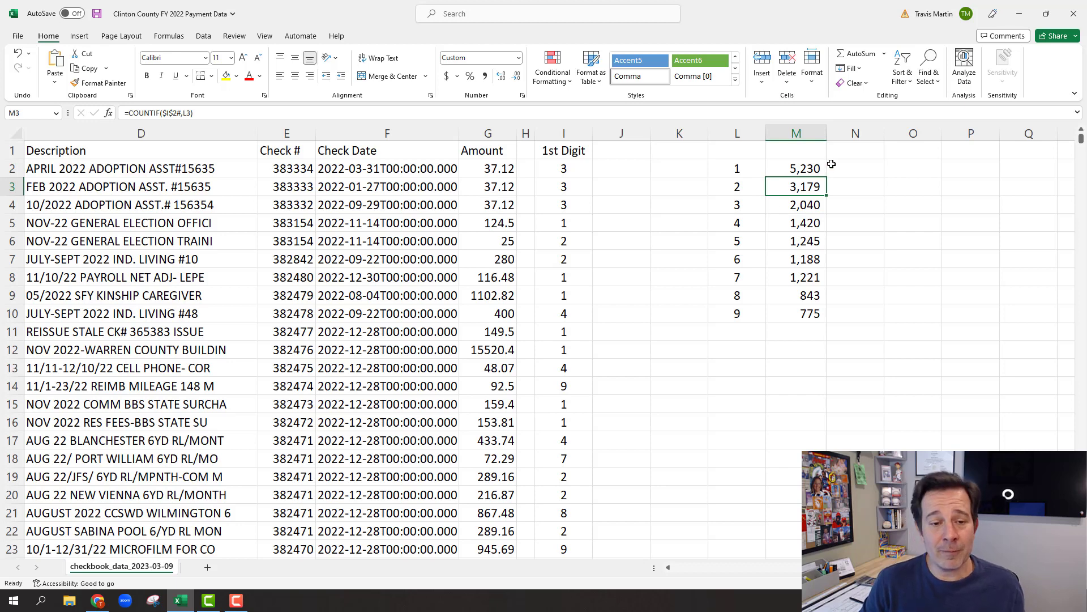
{"action": "left_click", "coordinate": [802, 317]}
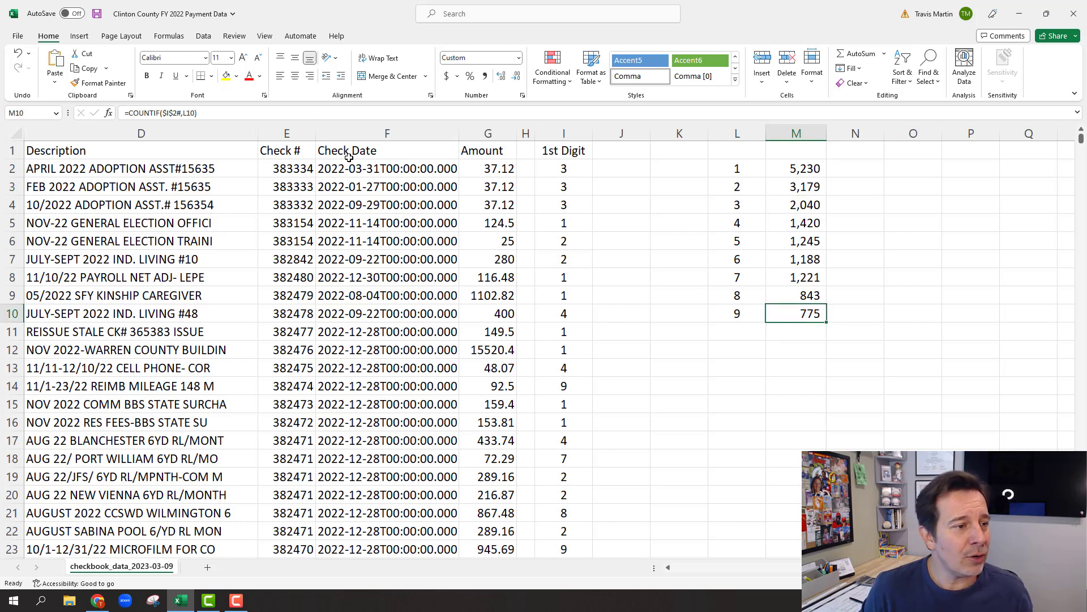
- Total the nine digit counts in cell M11, with a border line above the total
{"action": "left_click", "coordinate": [791, 329]}
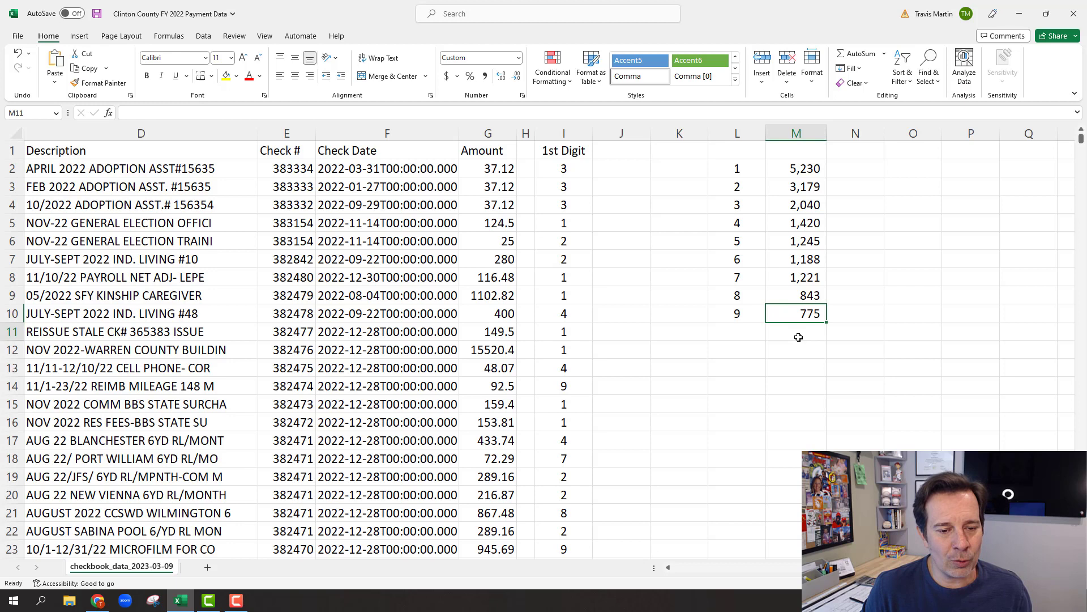
{"action": "left_click", "coordinate": [791, 171]}
{"action": "left_click", "coordinate": [804, 334]}
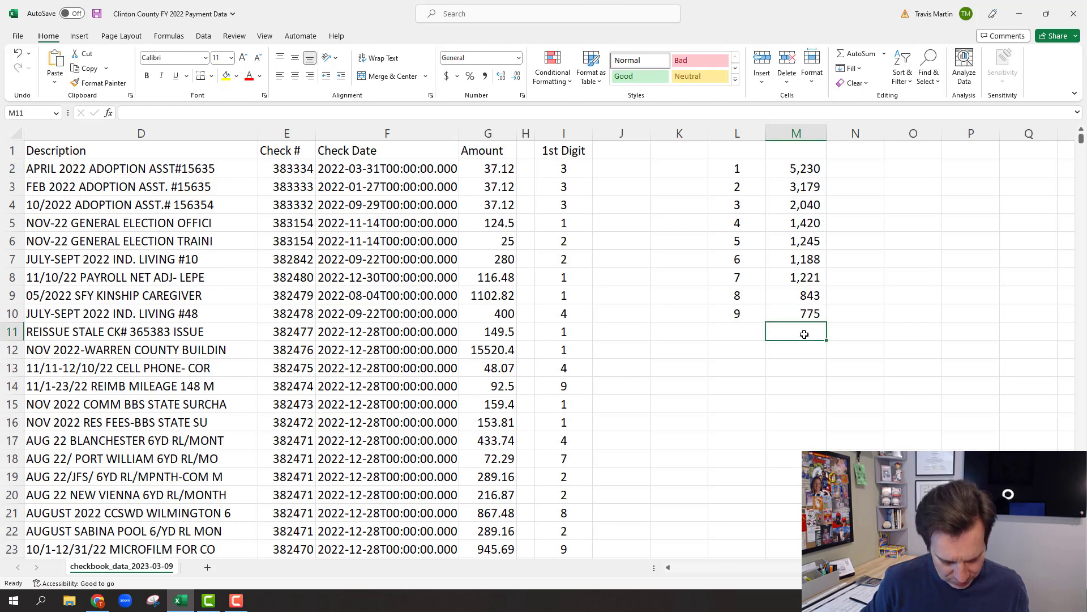
{"action": "key", "text": "alt+equal"}
{"action": "key", "text": "alt+equal"}
{"action": "left_click", "coordinate": [805, 368]}
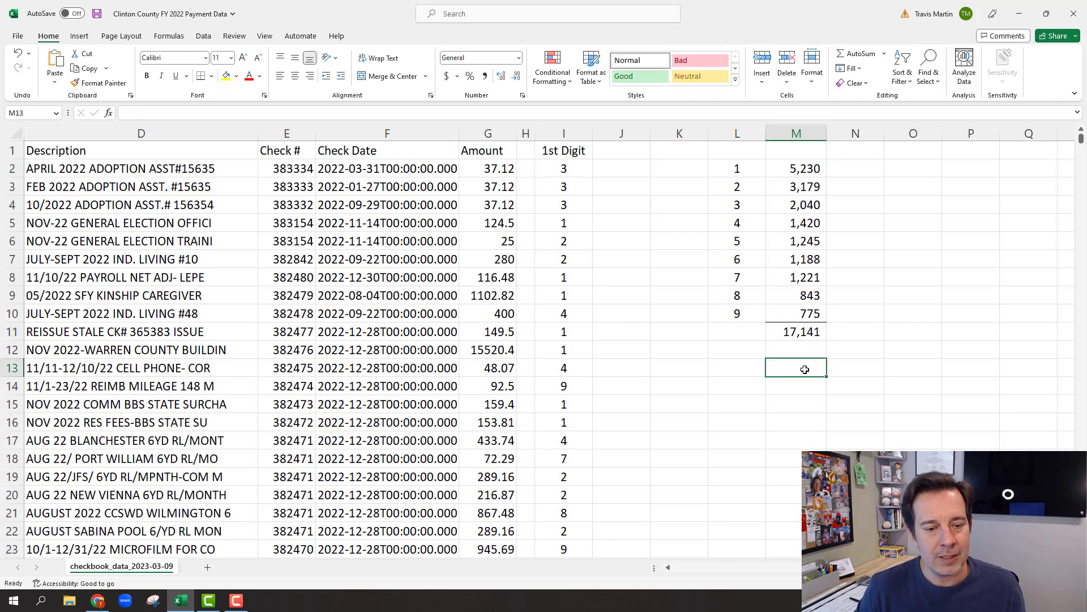
- Delete the empty columns J and K so the digit table sits beside the 1st Digit column
{"action": "left_click", "coordinate": [678, 135]}
{"action": "left_click_drag", "start_coordinate": [678, 136], "coordinate": [646, 137]}
{"action": "right_click", "coordinate": [647, 137]}
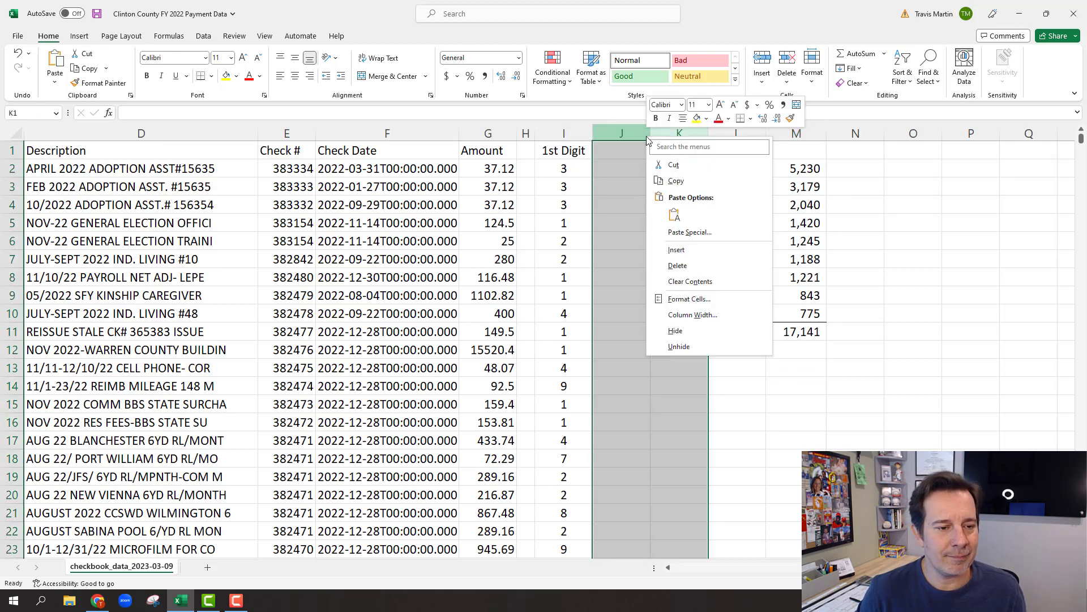
{"action": "left_click", "coordinate": [680, 267]}
{"action": "left_click", "coordinate": [744, 297]}
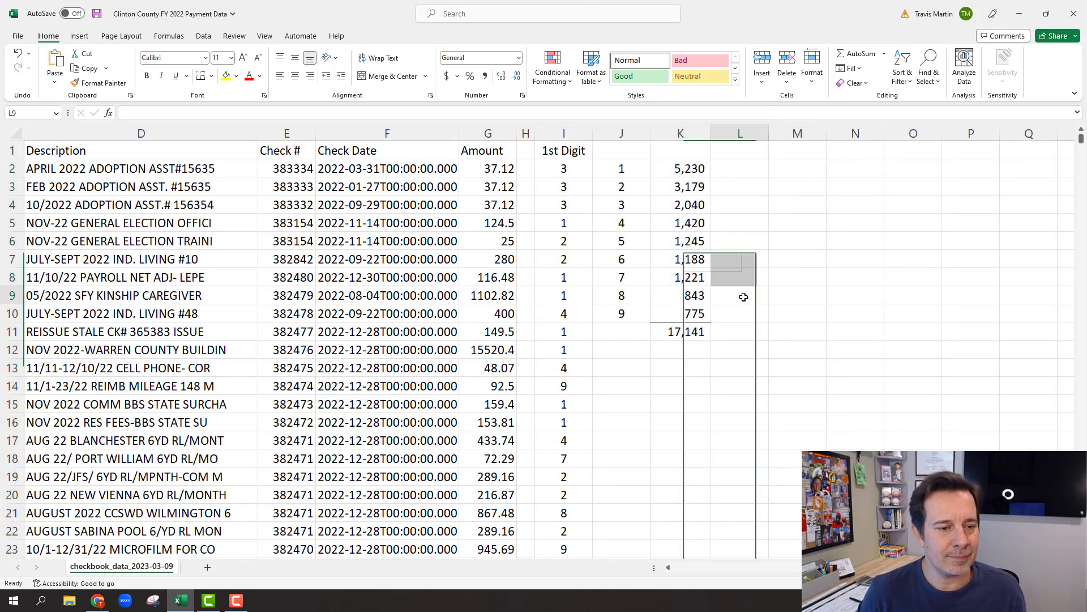
{"action": "left_click", "coordinate": [716, 338]}
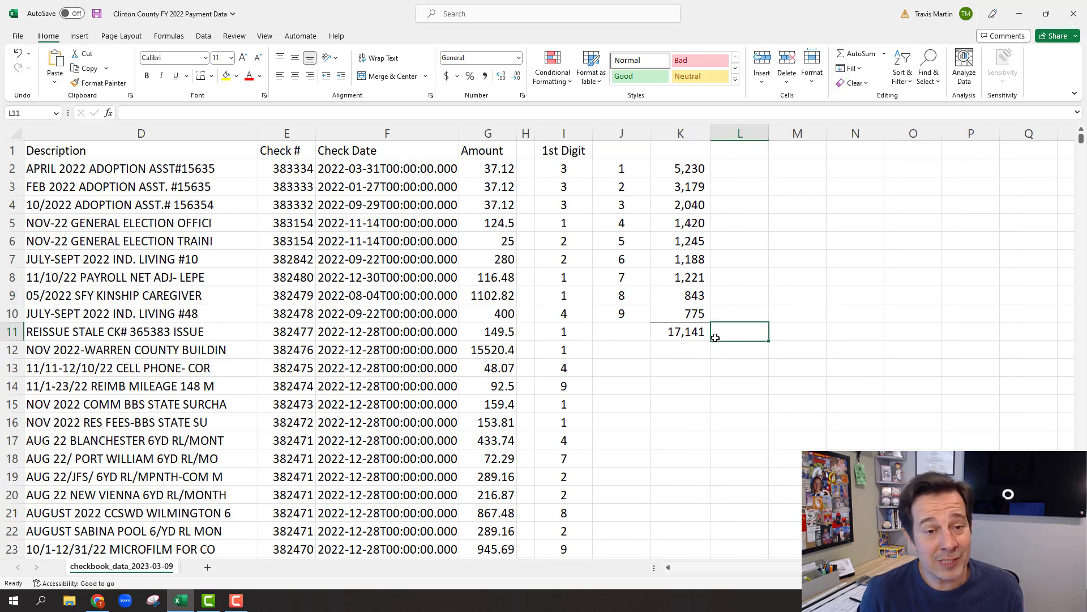
{"action": "left_click", "coordinate": [689, 170]}
{"action": "left_click", "coordinate": [694, 184]}
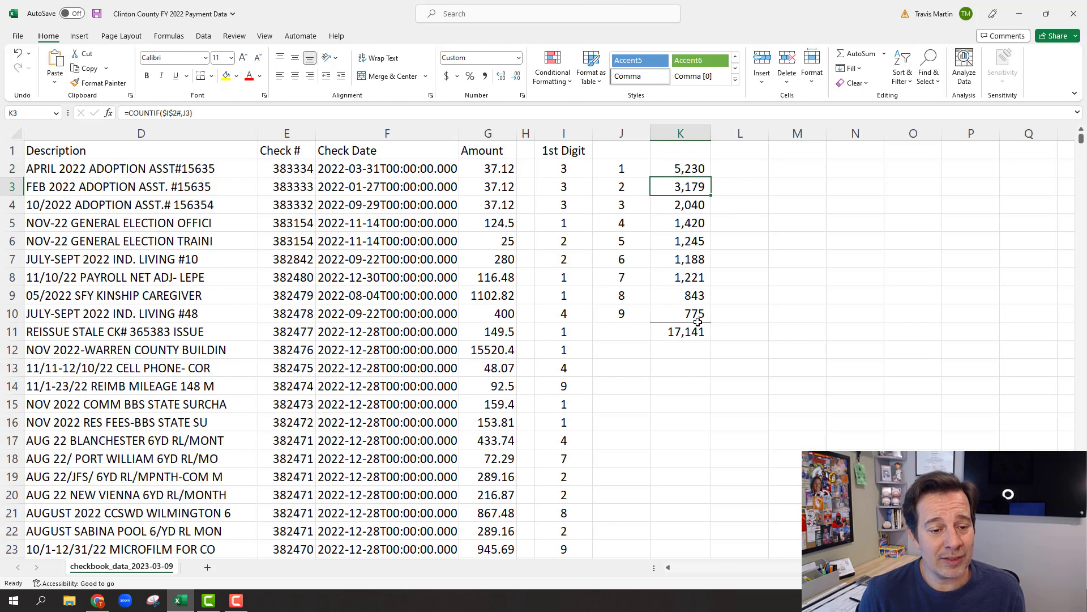
{"action": "left_click", "coordinate": [698, 330]}
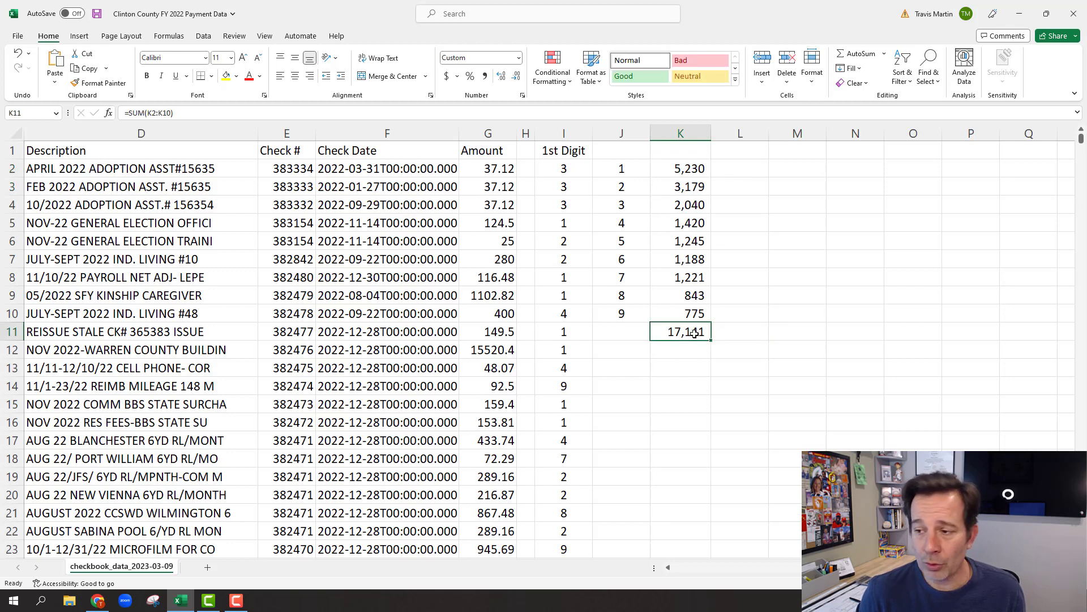
- Calculate digit 1's share of the total in cell L2 with the formula =K2/$K$11
{"action": "left_click", "coordinate": [733, 172]}
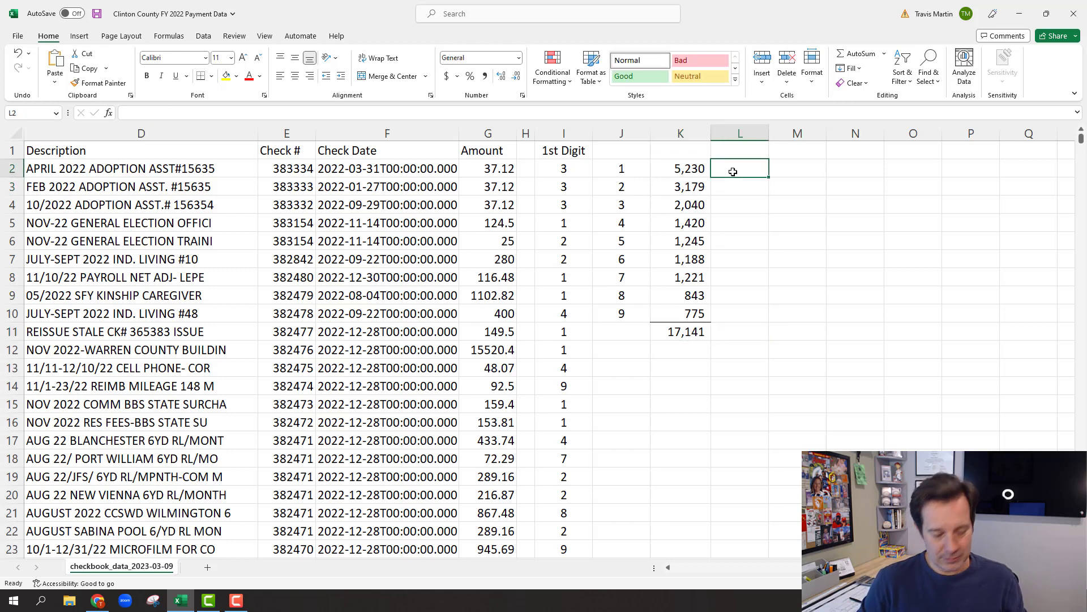
{"action": "type", "text": "="}
{"action": "left_click", "coordinate": [687, 169]}
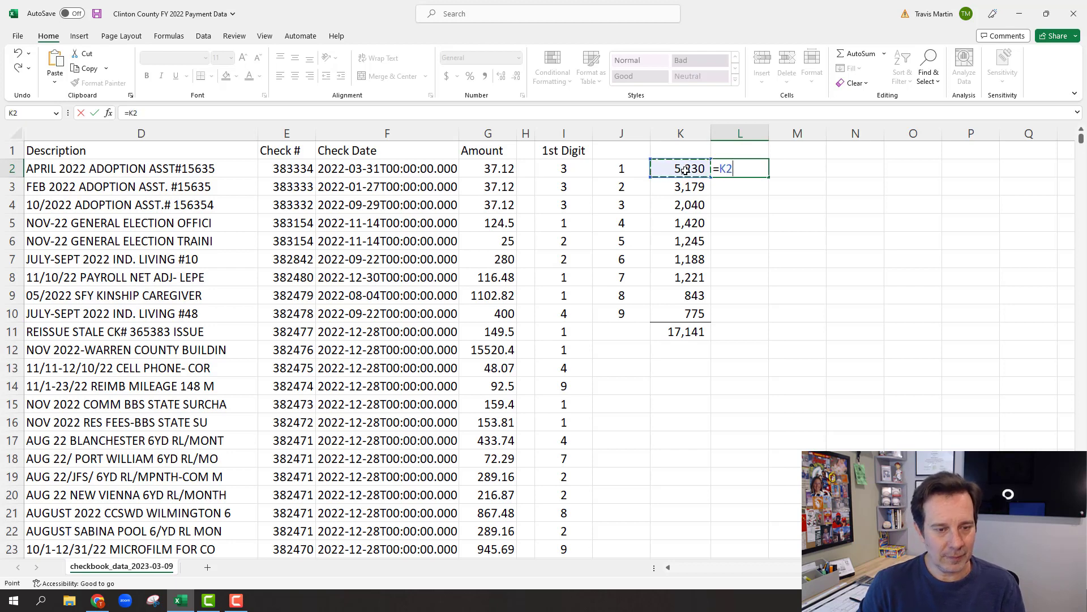
{"action": "type", "text": "/"}
{"action": "left_click", "coordinate": [694, 332]}
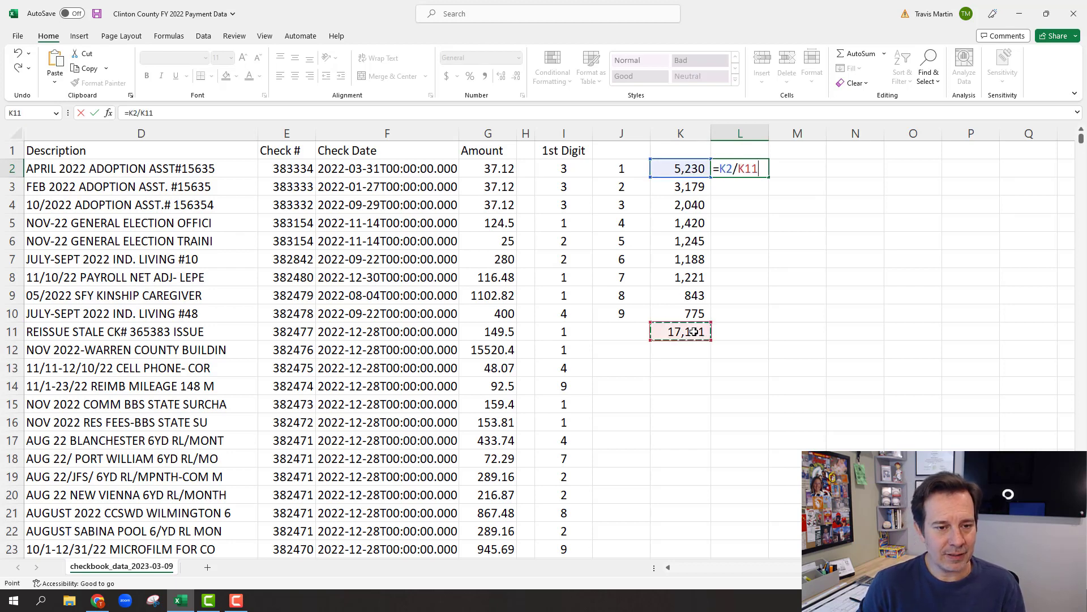
{"action": "key", "text": "F4"}
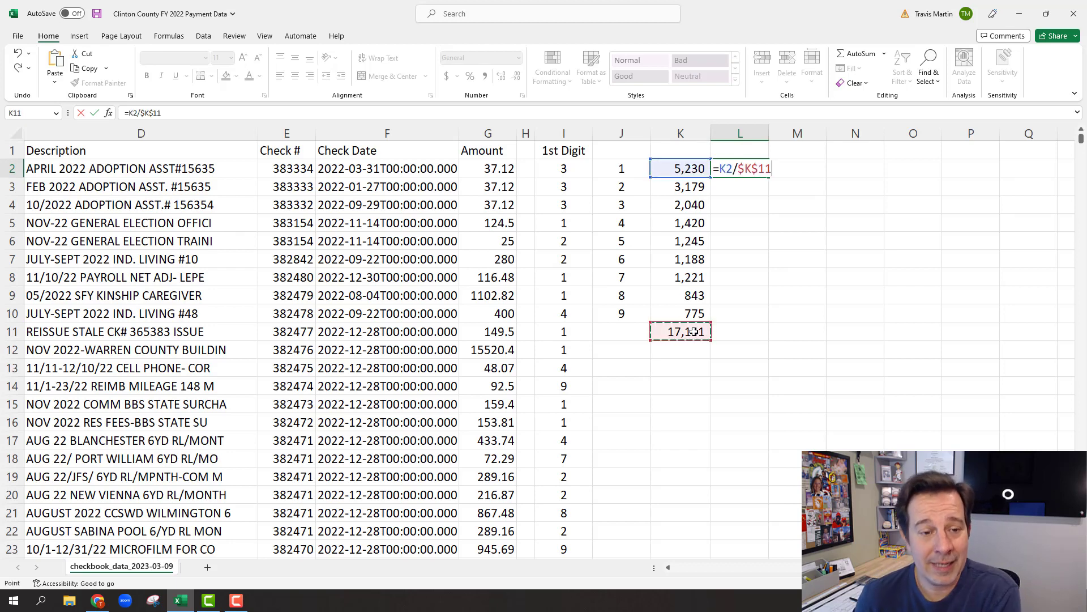
{"action": "key", "text": "Return"}
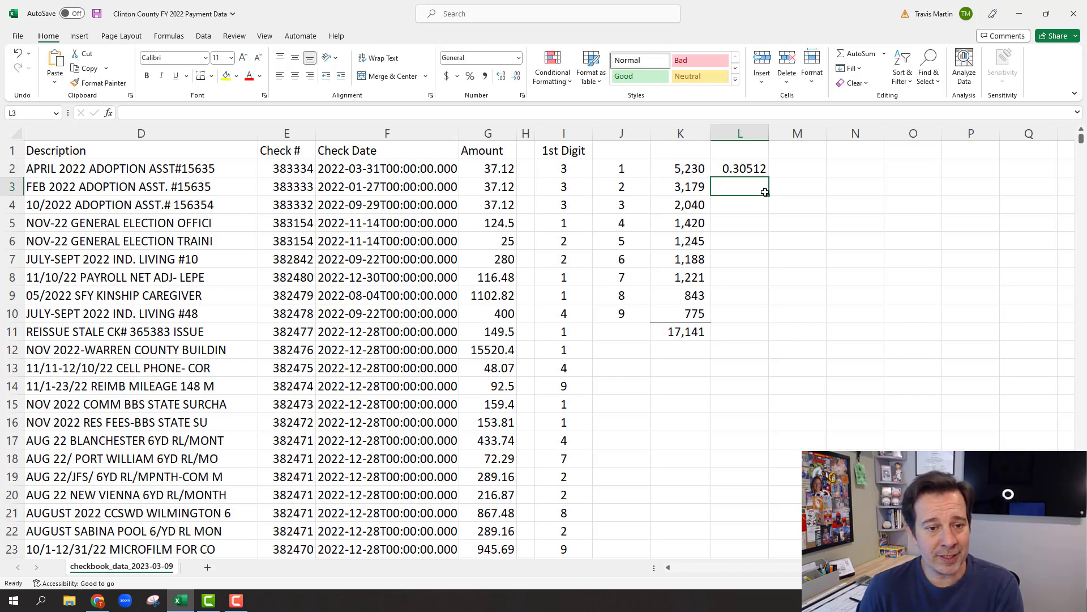
- Format the share in L2 as a percentage with one decimal place
{"action": "left_click", "coordinate": [755, 172]}
{"action": "left_click", "coordinate": [470, 76]}
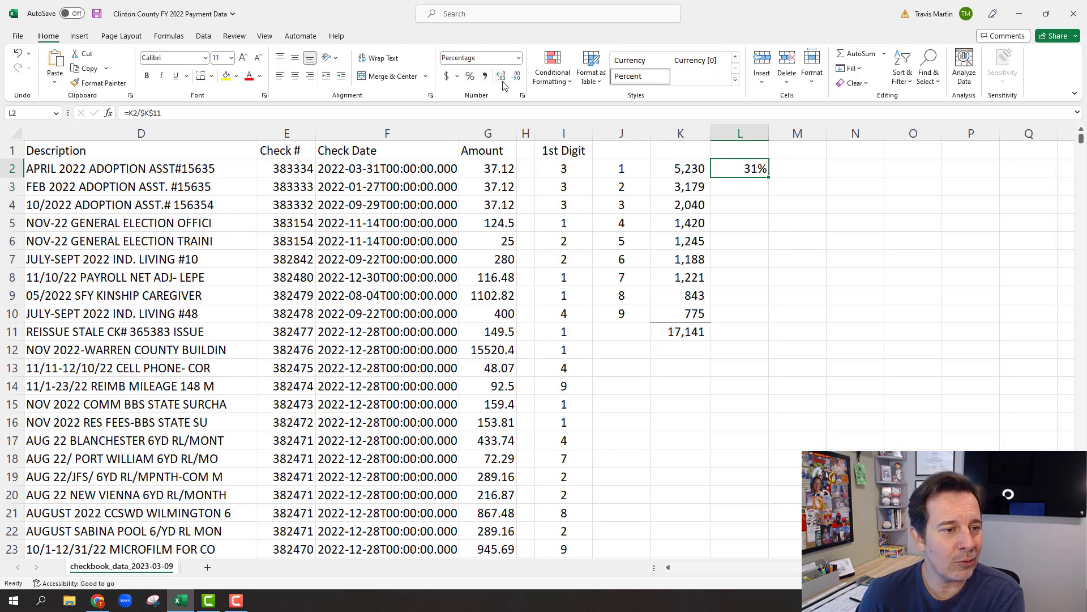
{"action": "left_click", "coordinate": [501, 76]}
{"action": "left_click", "coordinate": [502, 76]}
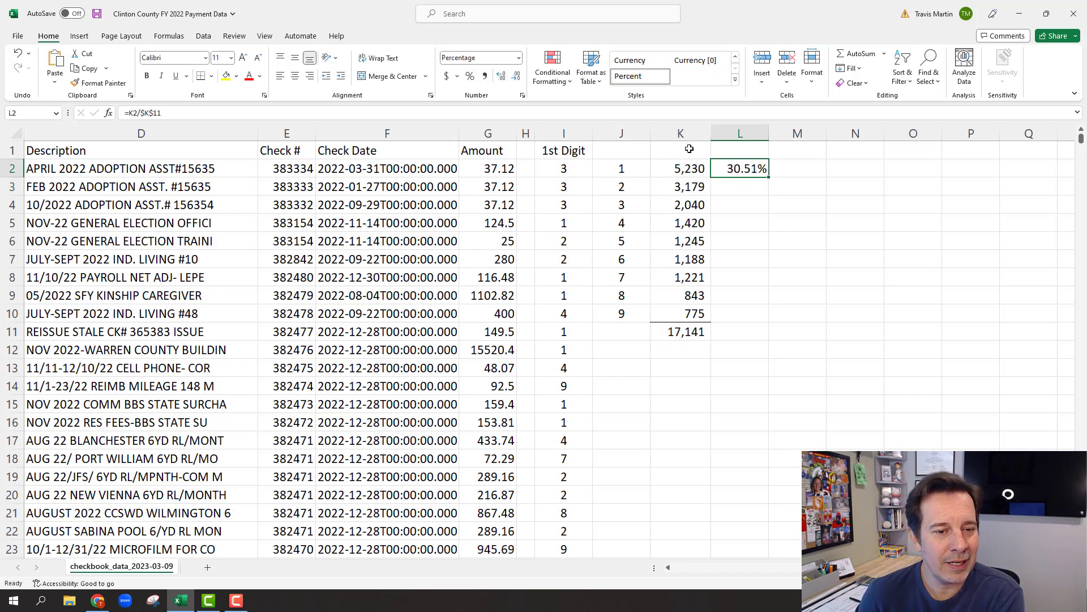
{"action": "left_click", "coordinate": [516, 76]}
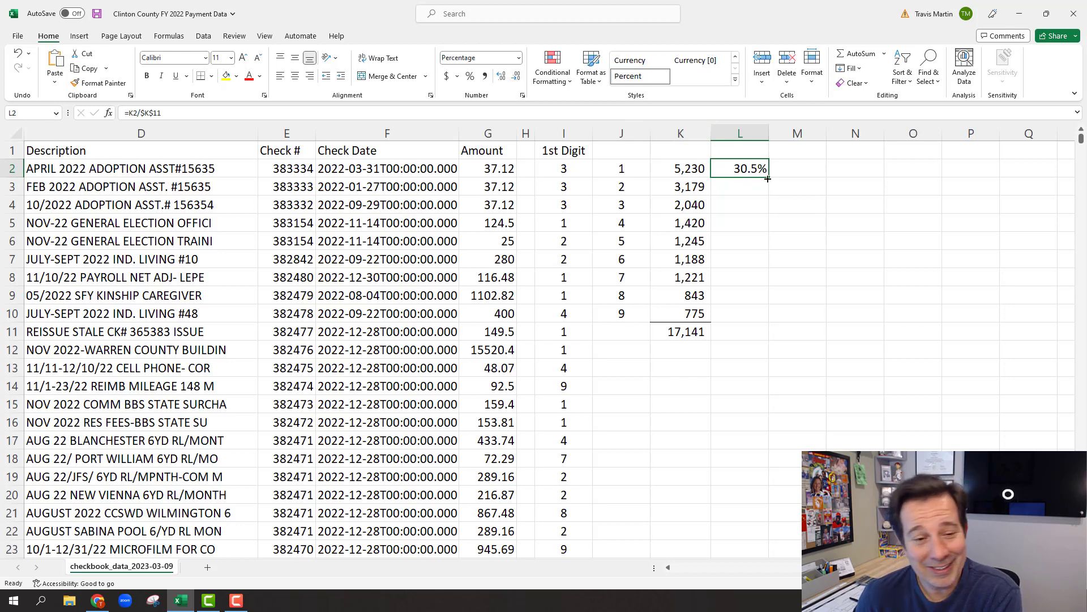
{"action": "left_click", "coordinate": [772, 182]}
{"action": "left_click", "coordinate": [762, 170]}
{"action": "double_click", "coordinate": [769, 177]}
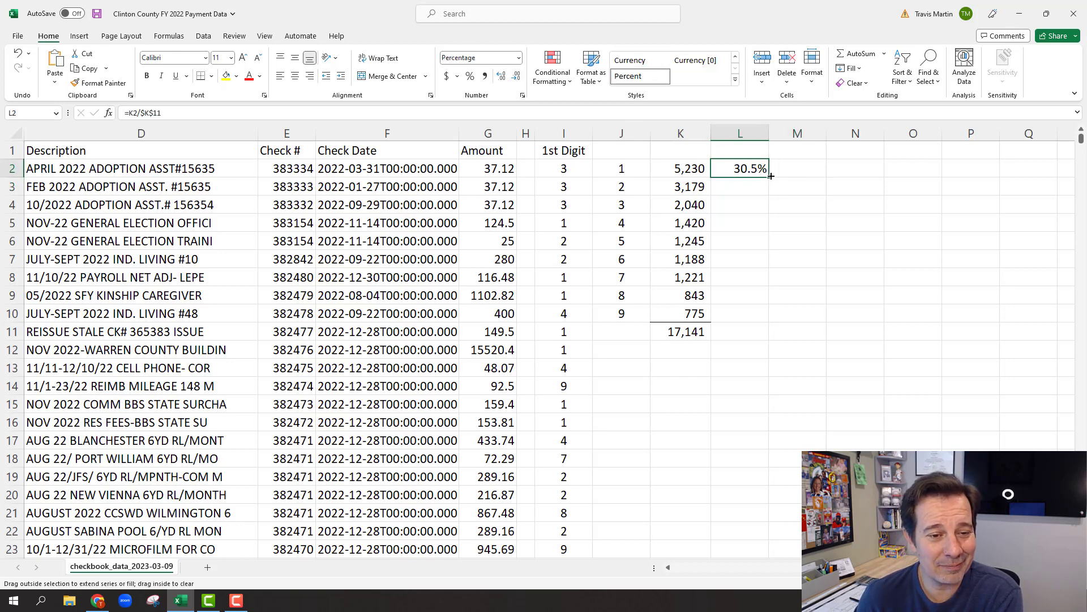
{"action": "left_click", "coordinate": [745, 348]}
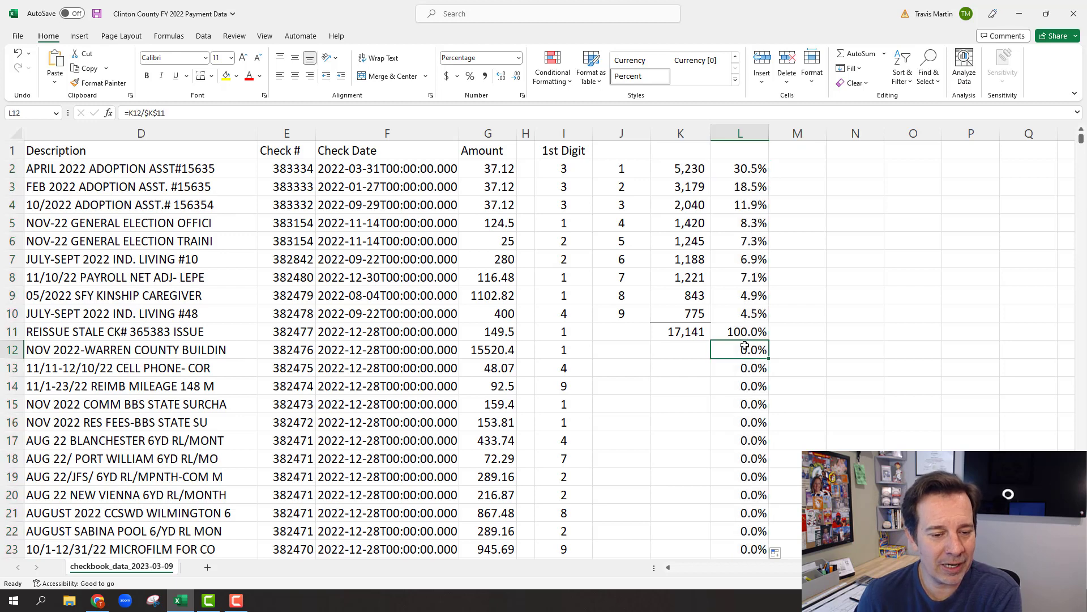
{"action": "key", "text": "ctrl+z"}
- Fill the percentage formula in L2 down through the total row, L11
{"action": "left_click_drag", "start_coordinate": [770, 178], "coordinate": [771, 341]}
{"action": "left_click", "coordinate": [763, 403]}
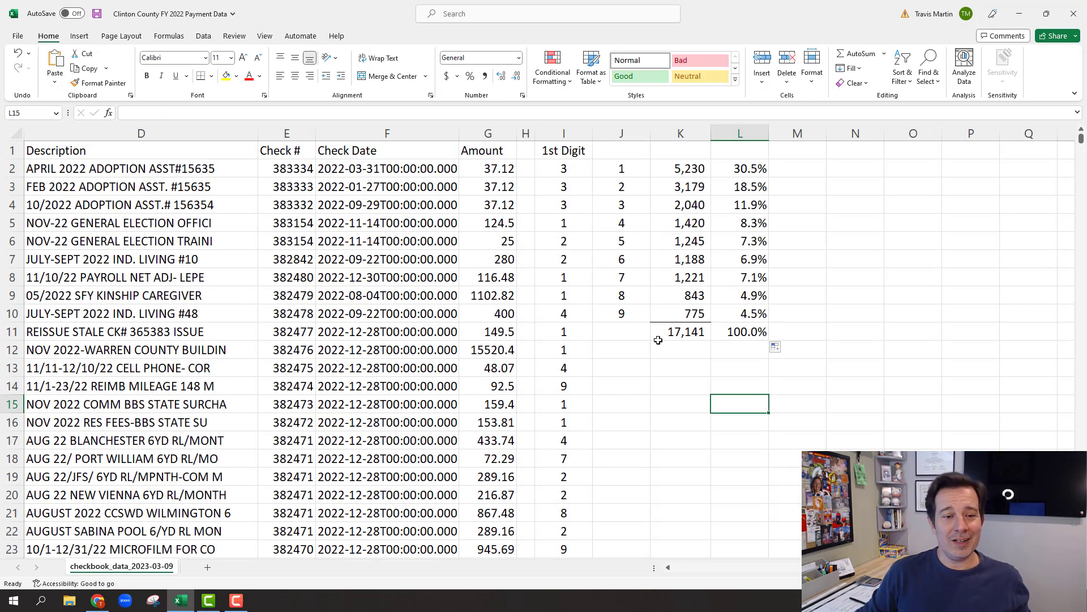
- Merge and center cells J1:L1 above the digit table and title them BENFORD ANALYSIS
{"action": "left_click_drag", "start_coordinate": [636, 151], "coordinate": [737, 149]}
{"action": "left_click", "coordinate": [391, 76]}
{"action": "type", "text": "B"}
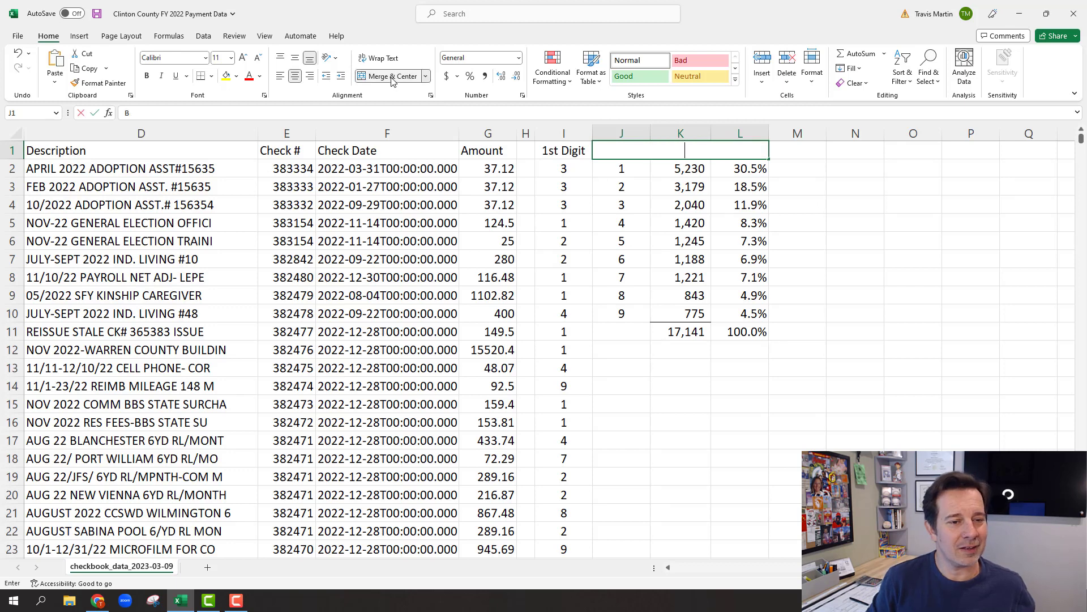
{"action": "type", "text": "ENFORD ANAL"}
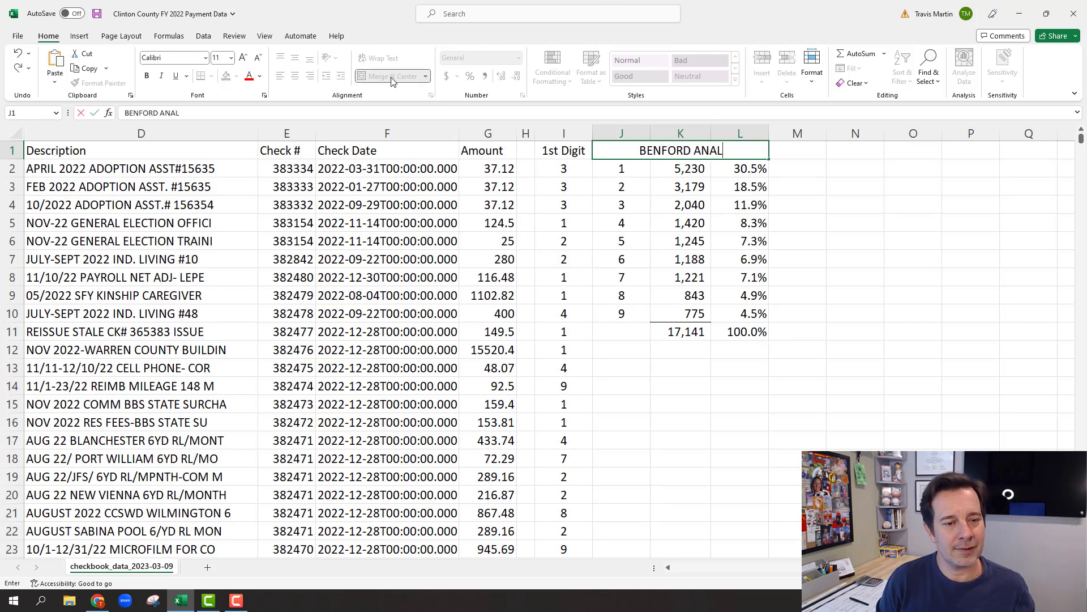
{"action": "type", "text": "YSIS"}
{"action": "key", "text": "Return"}
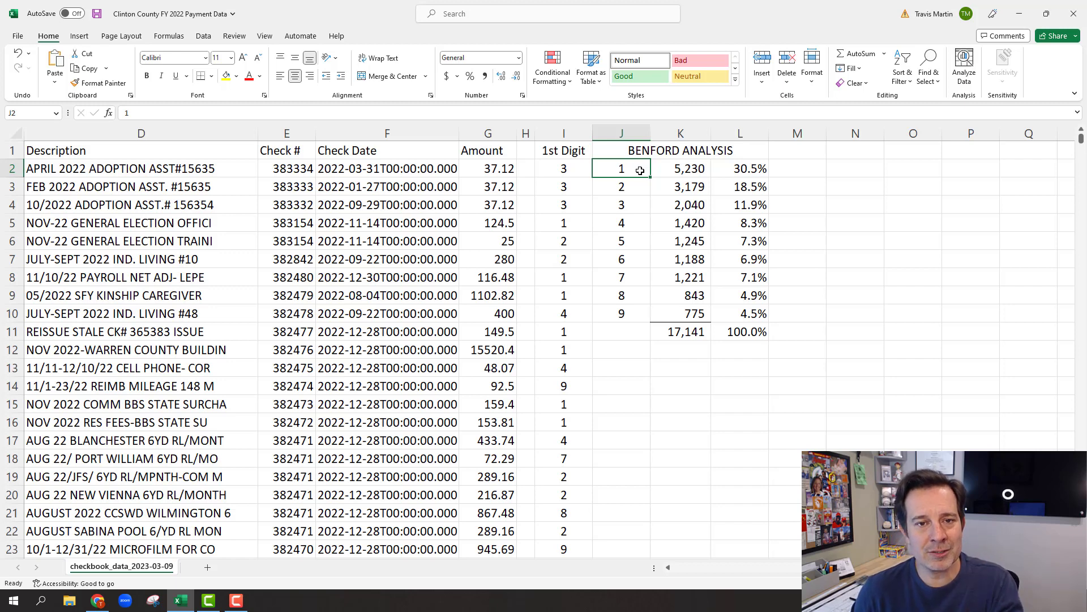
{"action": "left_click", "coordinate": [758, 171]}
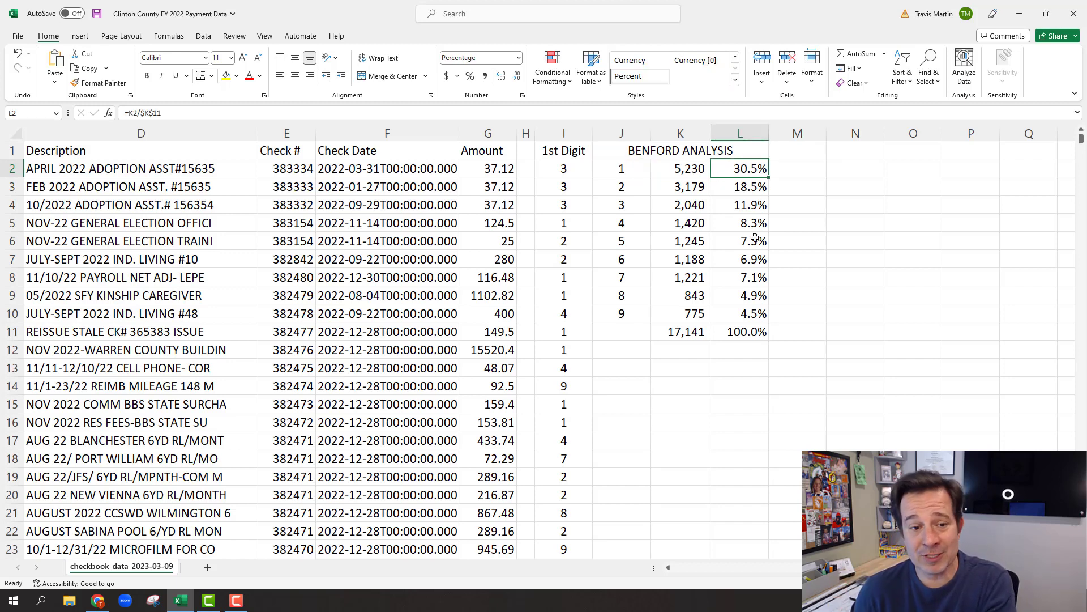
{"action": "left_click", "coordinate": [703, 337]}
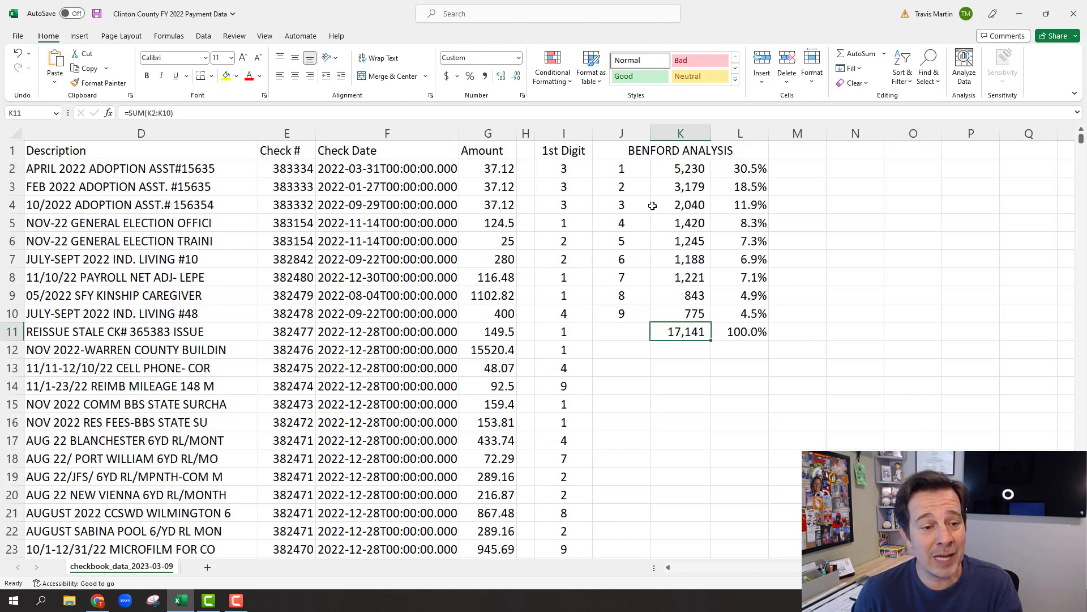
{"action": "left_click", "coordinate": [639, 186]}
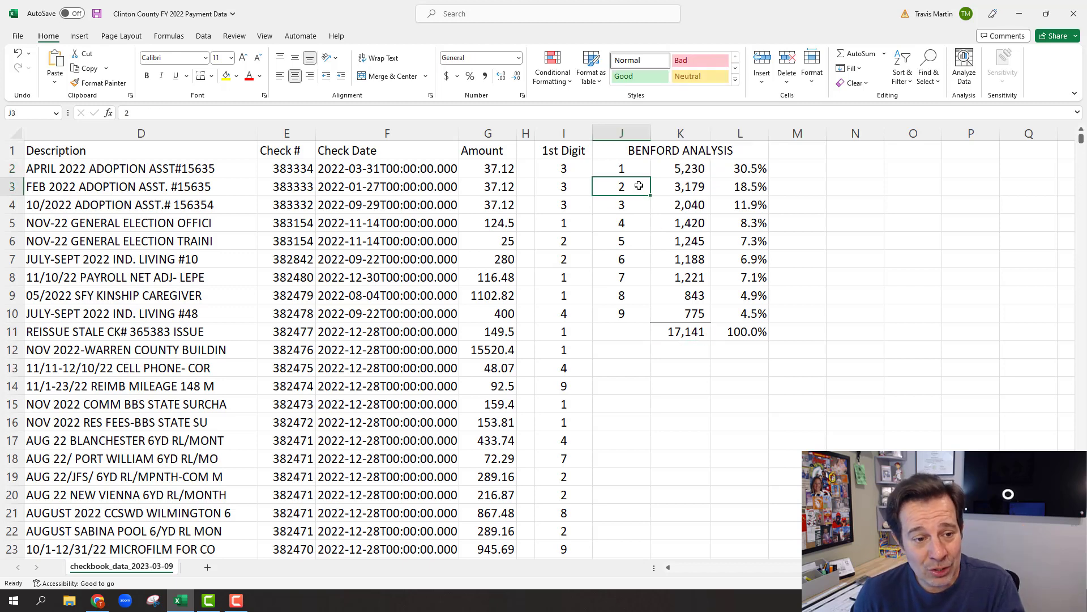
{"action": "left_click", "coordinate": [732, 186]}
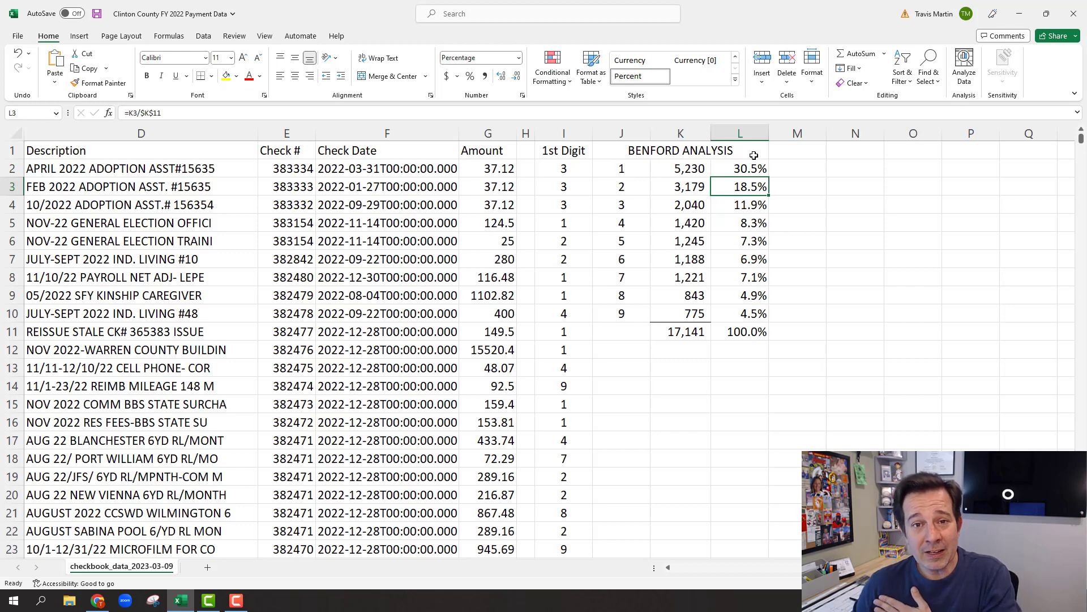
- Arrange the Excel workbook and the browser window with the Canvas assignment side by side on the desktop
{"action": "left_click", "coordinate": [1046, 14]}
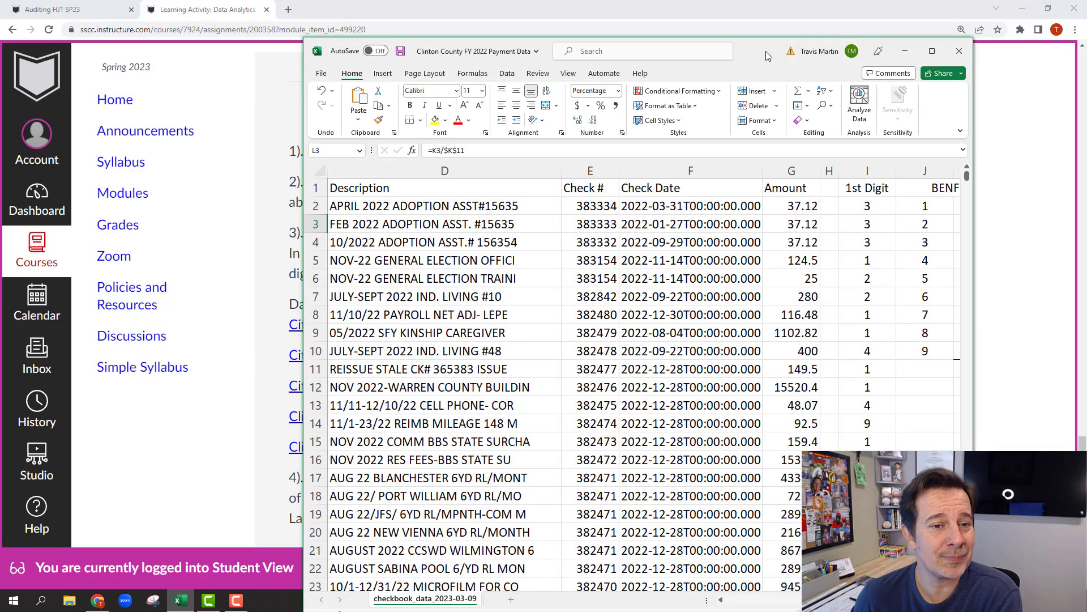
{"action": "left_click_drag", "start_coordinate": [790, 46], "coordinate": [496, 12]}
{"action": "left_click", "coordinate": [835, 11]}
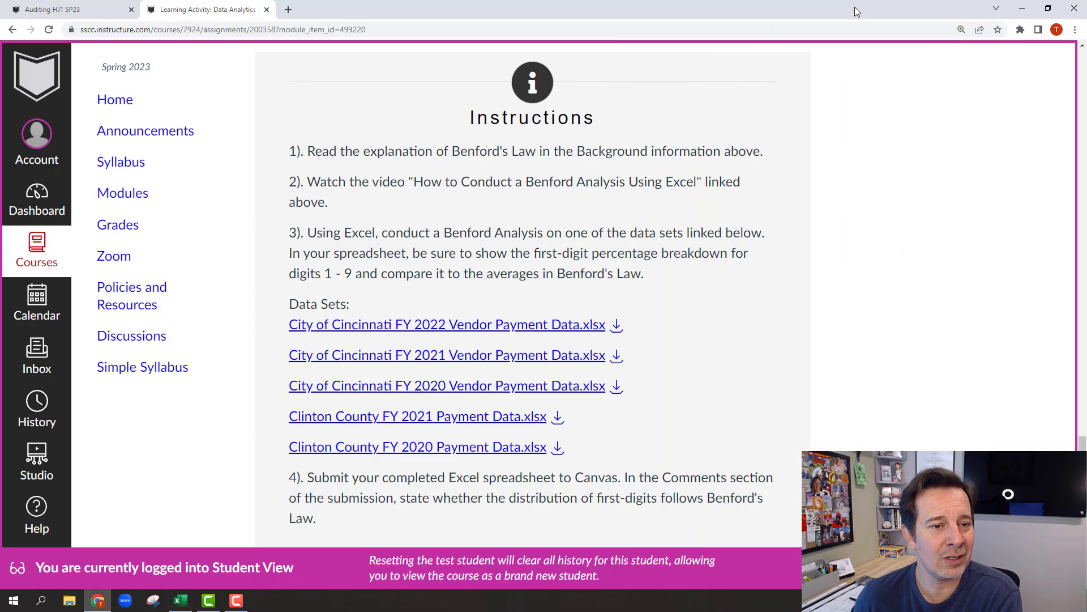
{"action": "left_click_drag", "start_coordinate": [855, 7], "coordinate": [689, 19]}
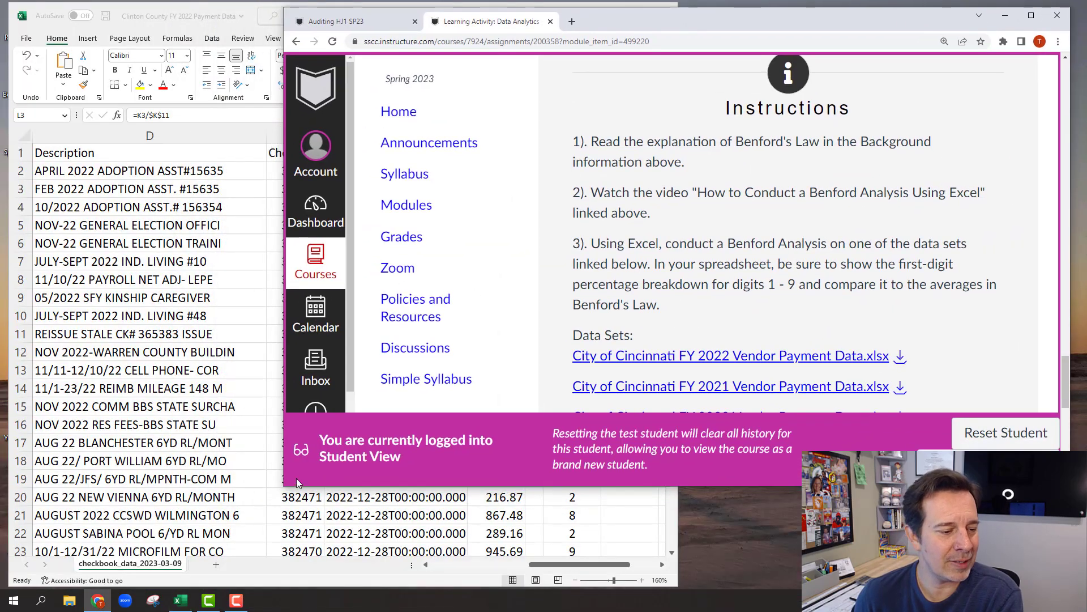
{"action": "left_click_drag", "start_coordinate": [283, 485], "coordinate": [686, 579]}
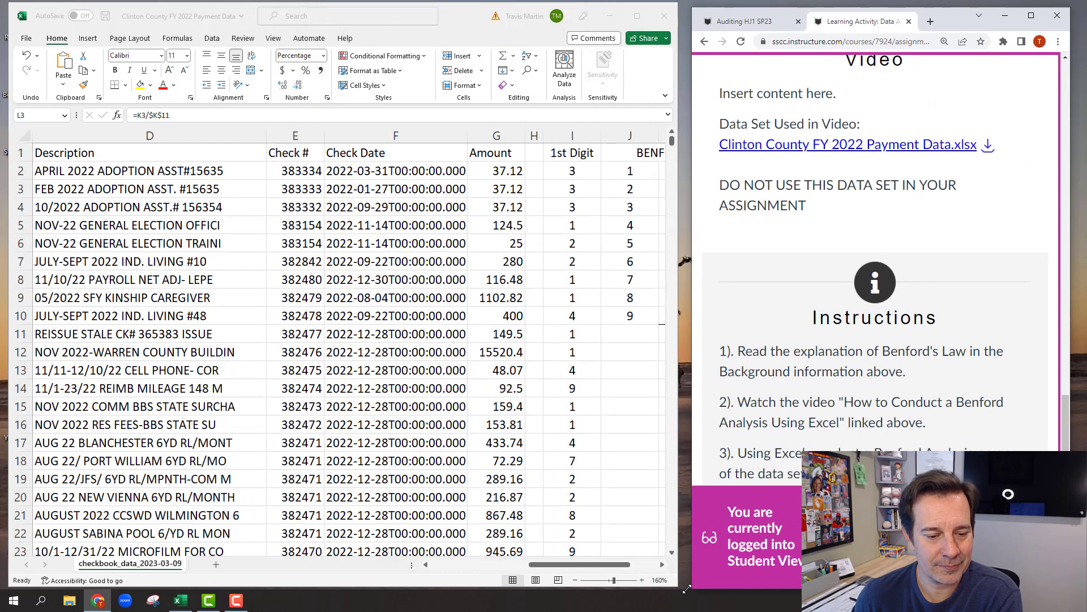
- Show the assignment's Figure A Benford's Law distribution table alongside the workbook's BENFORD ANALYSIS columns
{"action": "scroll", "coordinate": [823, 288], "scroll_direction": "down", "scroll_amount": 10}
{"action": "scroll", "coordinate": [823, 288], "scroll_direction": "down", "scroll_amount": 5}
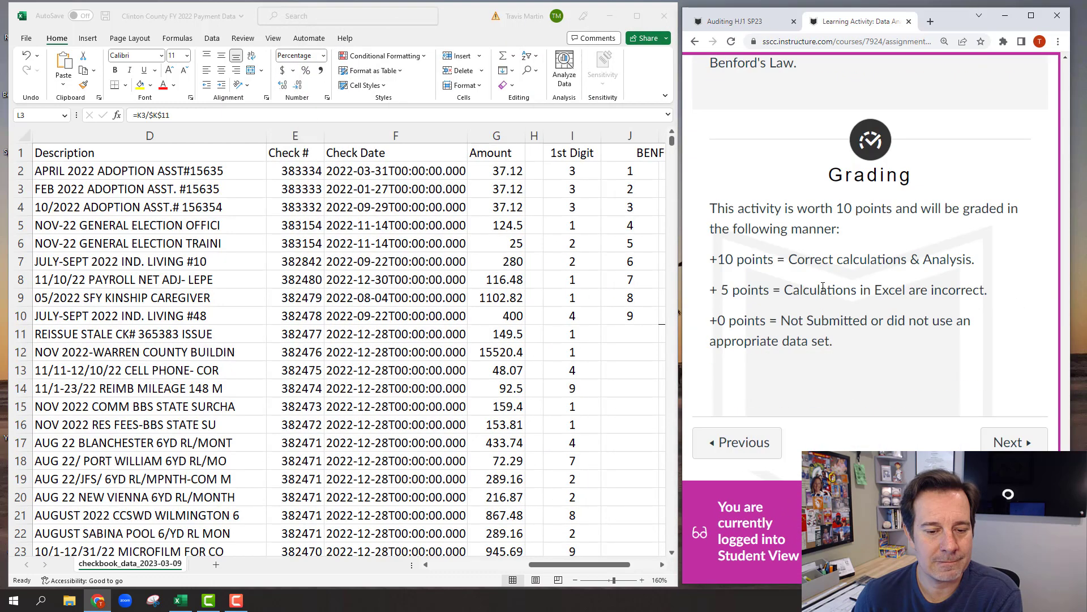
{"action": "scroll", "coordinate": [908, 221], "scroll_direction": "up", "scroll_amount": 10}
{"action": "scroll", "coordinate": [908, 221], "scroll_direction": "up", "scroll_amount": 15}
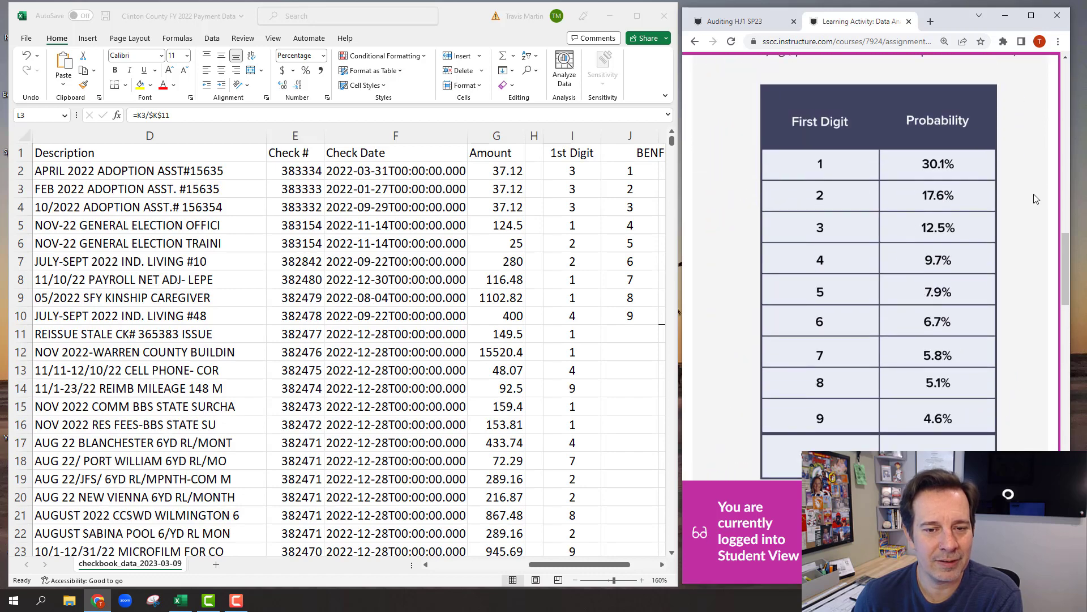
{"action": "scroll", "coordinate": [957, 196], "scroll_direction": "down", "scroll_amount": 1}
{"action": "left_click", "coordinate": [561, 569]}
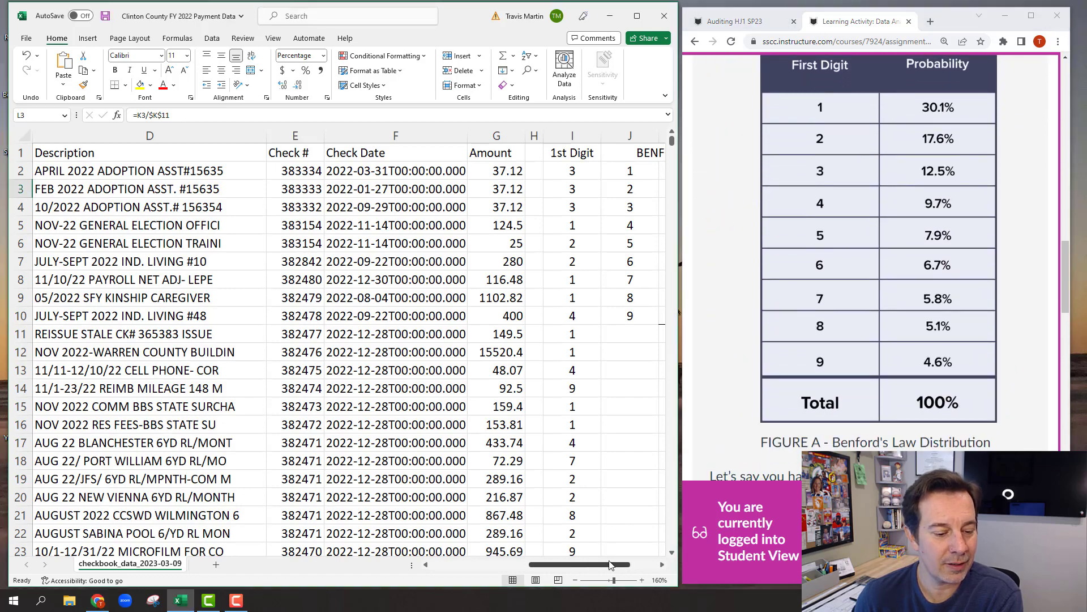
{"action": "left_click", "coordinate": [663, 565]}
{"action": "left_click", "coordinate": [662, 565]}
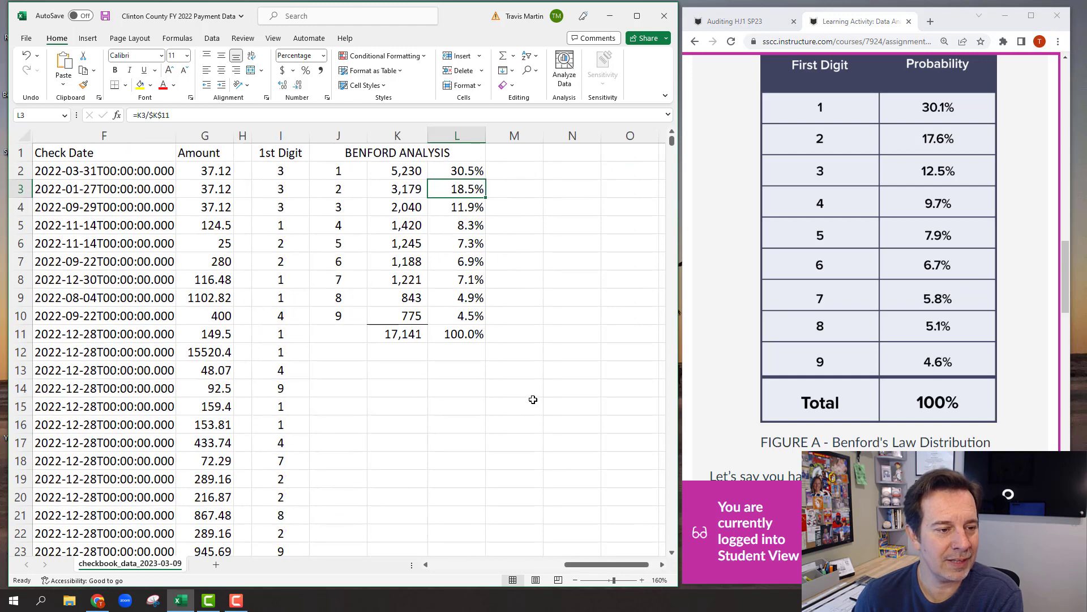
- Compare the first-digit percentages in column L with the Benford's Law probabilities in the assignment's Figure A table
{"action": "left_click", "coordinate": [465, 170]}
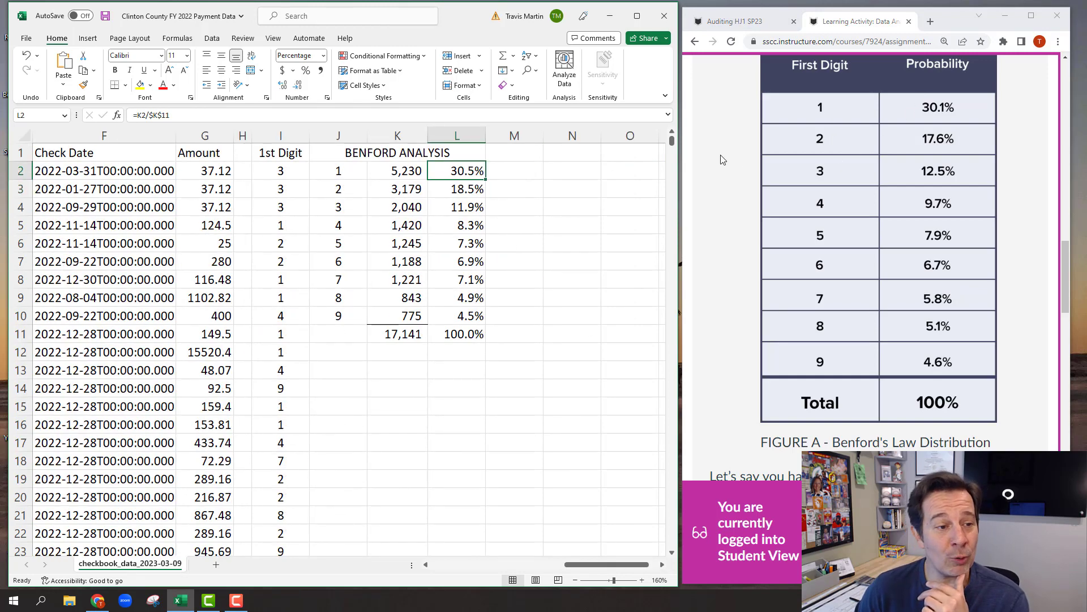
{"action": "left_click", "coordinate": [476, 193]}
{"action": "left_click", "coordinate": [915, 148]}
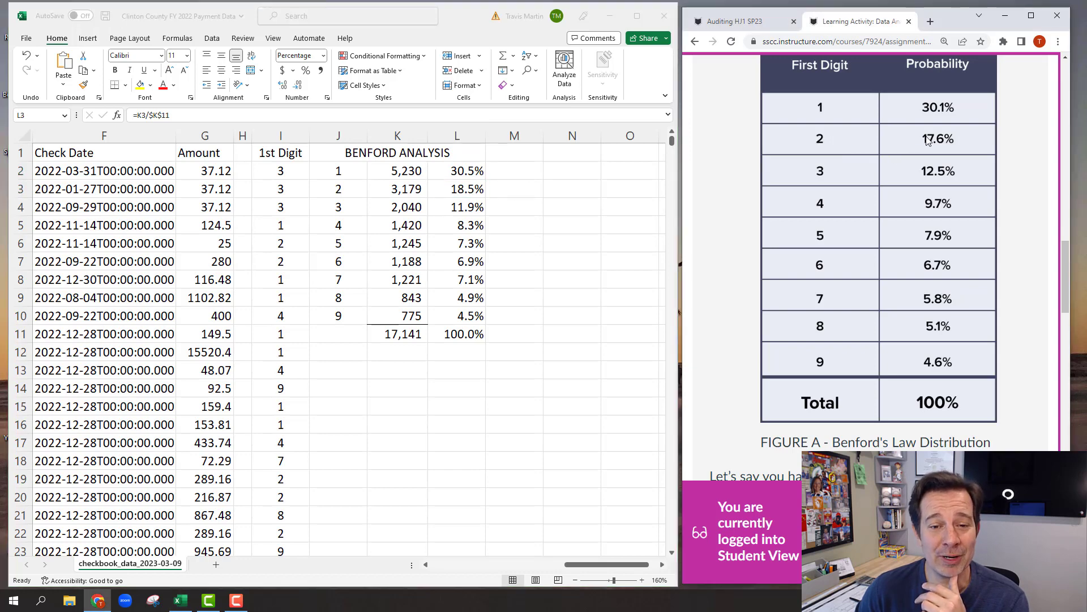
{"action": "left_click", "coordinate": [458, 213]}
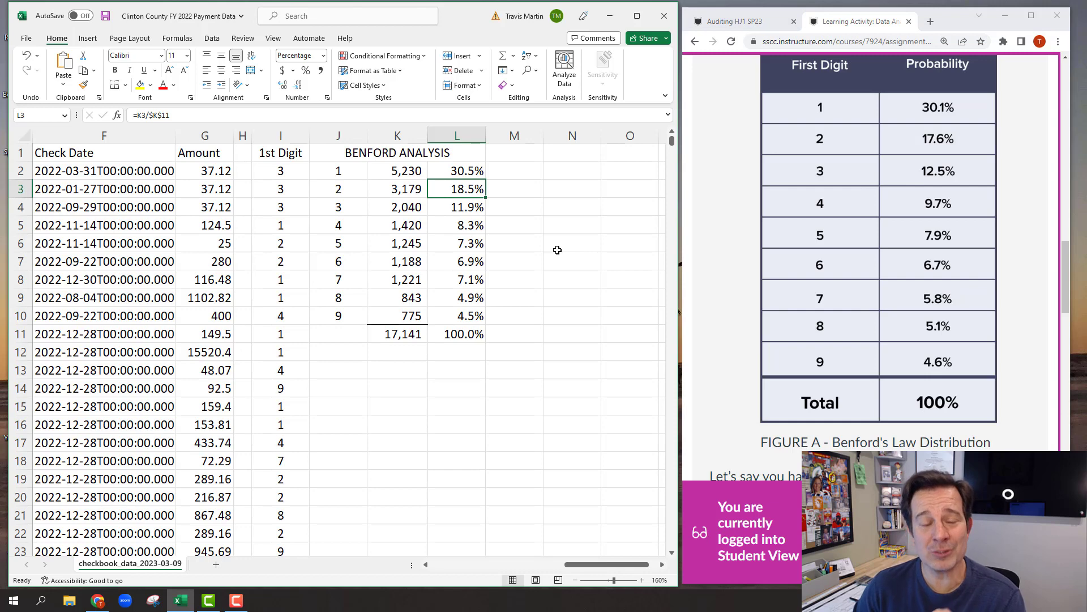
{"action": "left_click", "coordinate": [462, 315]}
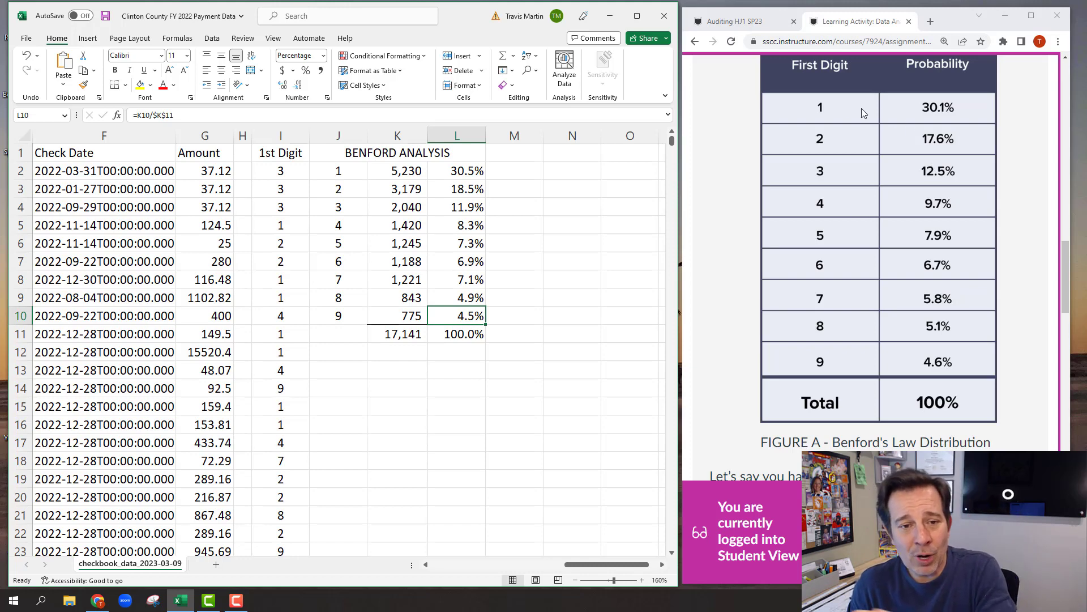
{"action": "mouse_move", "coordinate": [837, 110]}
{"action": "left_mouse_down"}
{"action": "mouse_move", "coordinate": [804, 107]}
{"action": "mouse_move", "coordinate": [859, 105]}
{"action": "mouse_move", "coordinate": [817, 111]}
{"action": "left_mouse_up"}
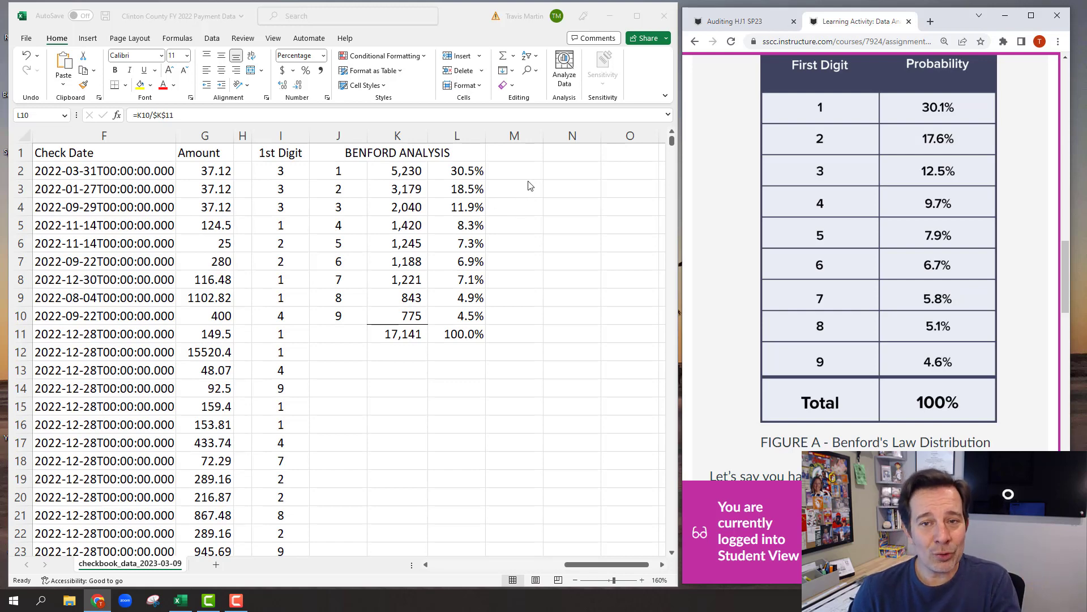
{"action": "left_click", "coordinate": [445, 300]}
{"action": "left_click", "coordinate": [338, 292]}
{"action": "left_click", "coordinate": [397, 294]}
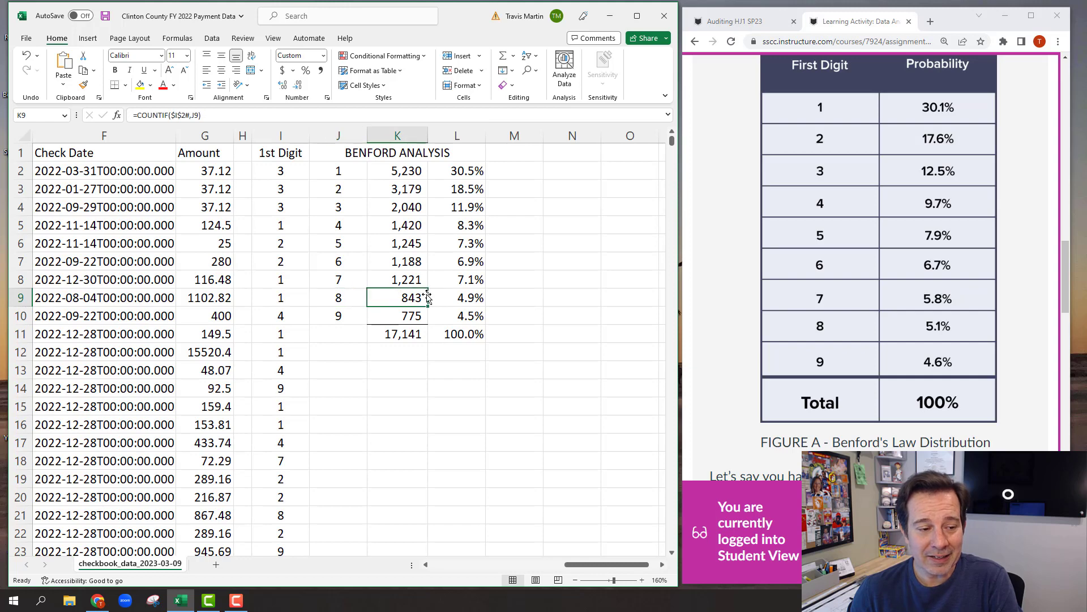
{"action": "left_click", "coordinate": [476, 297]}
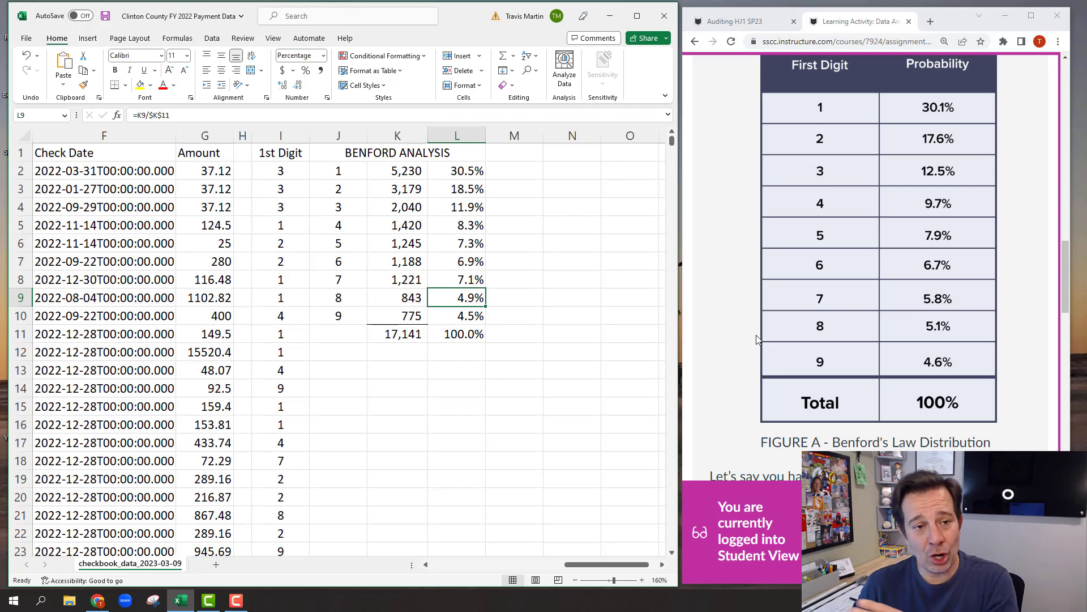
- Maximize the browser window and review the assignment's video data set, instructions and list of permitted data sets
{"action": "left_click", "coordinate": [1031, 15]}
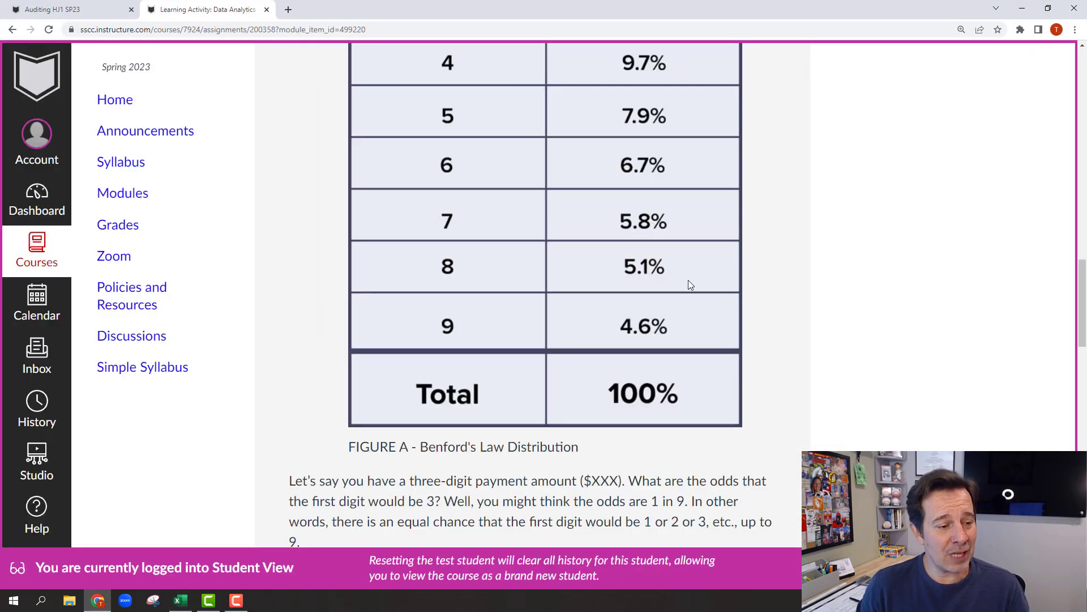
{"action": "scroll", "coordinate": [802, 315], "scroll_direction": "down", "scroll_amount": 18}
{"action": "scroll", "coordinate": [802, 315], "scroll_direction": "down", "scroll_amount": 7}
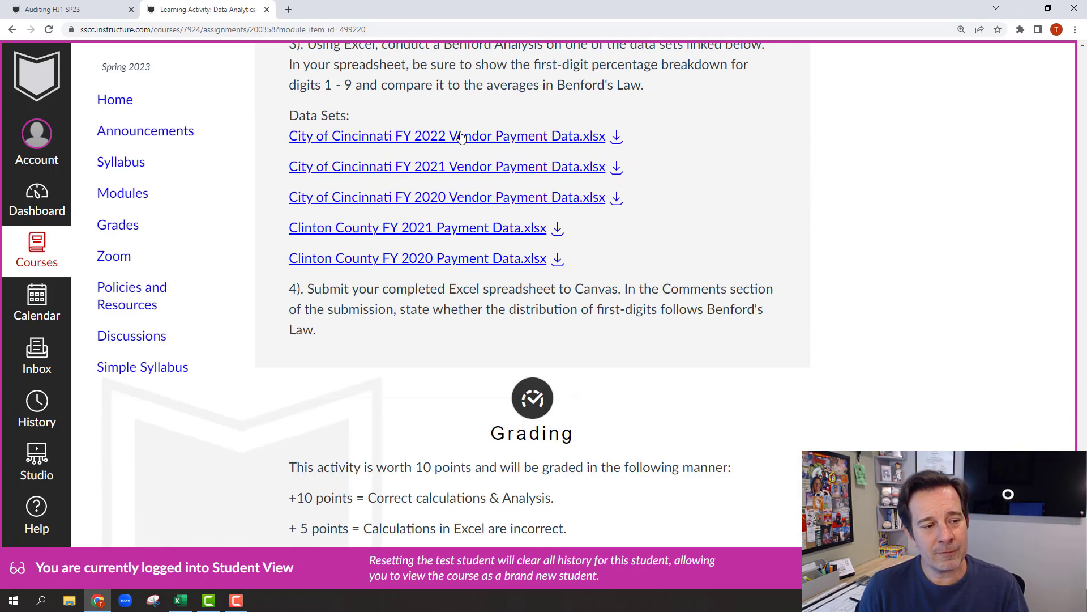
{"action": "scroll", "coordinate": [746, 244], "scroll_direction": "up", "scroll_amount": 1}
{"action": "scroll", "coordinate": [746, 243], "scroll_direction": "up", "scroll_amount": 7}
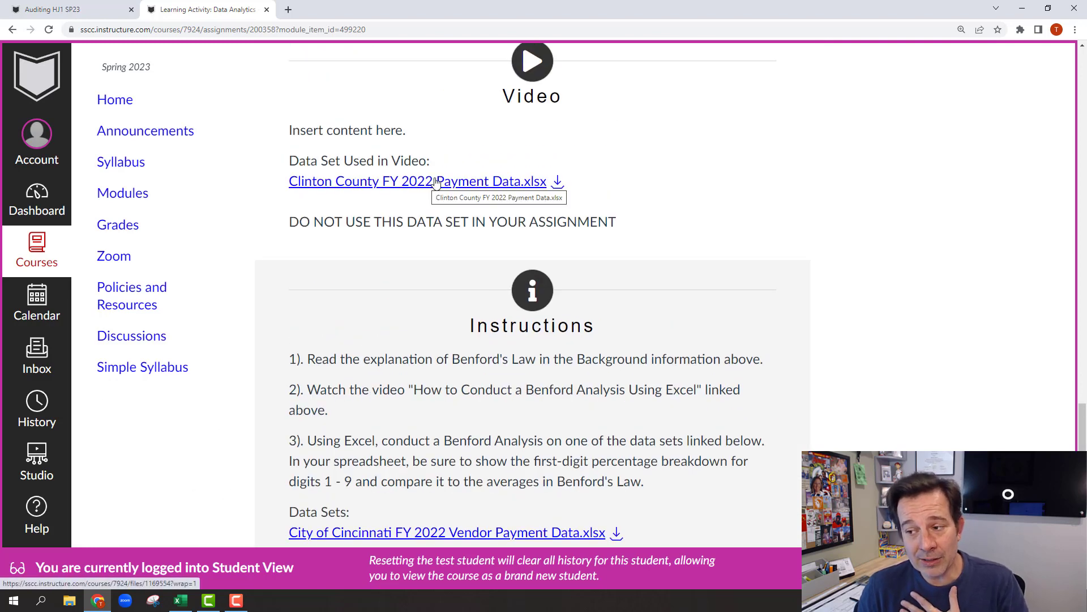
{"action": "scroll", "coordinate": [547, 196], "scroll_direction": "up", "scroll_amount": 1}
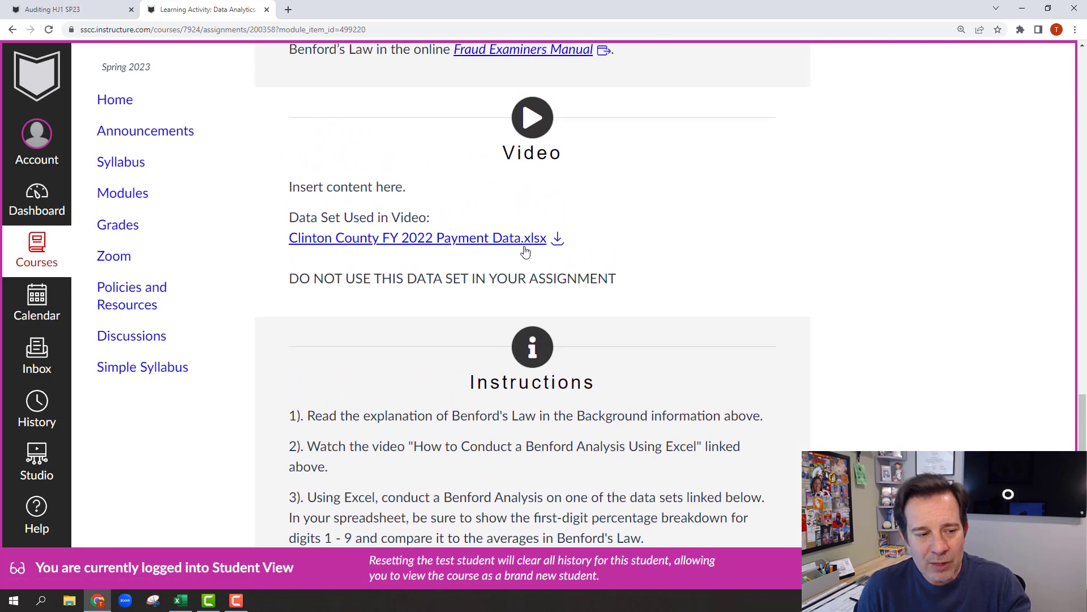
{"action": "scroll", "coordinate": [607, 250], "scroll_direction": "down", "scroll_amount": 5}
{"action": "scroll", "coordinate": [607, 250], "scroll_direction": "down", "scroll_amount": 1}
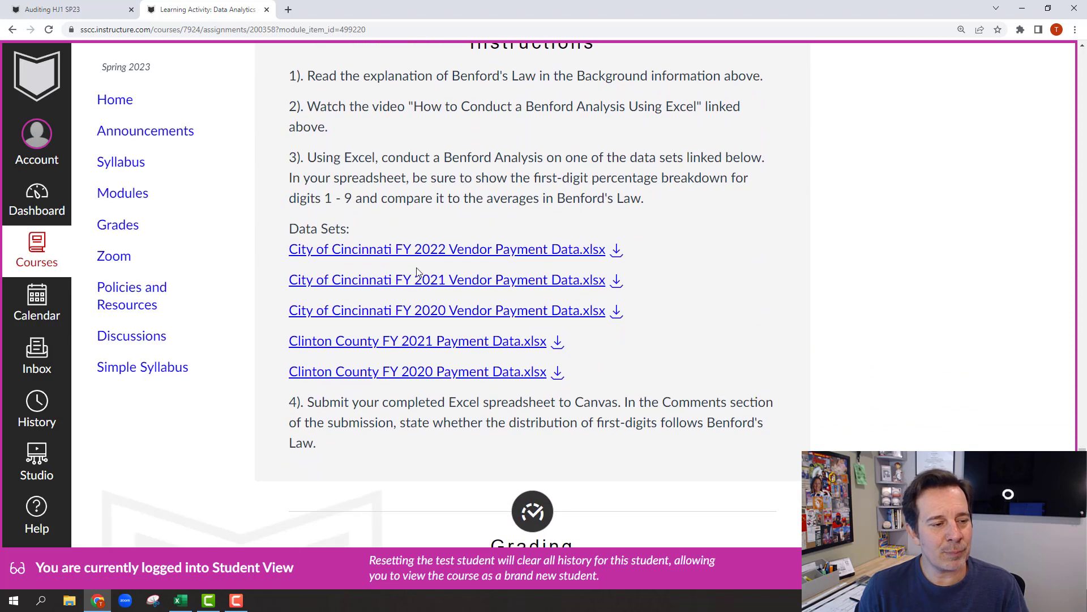